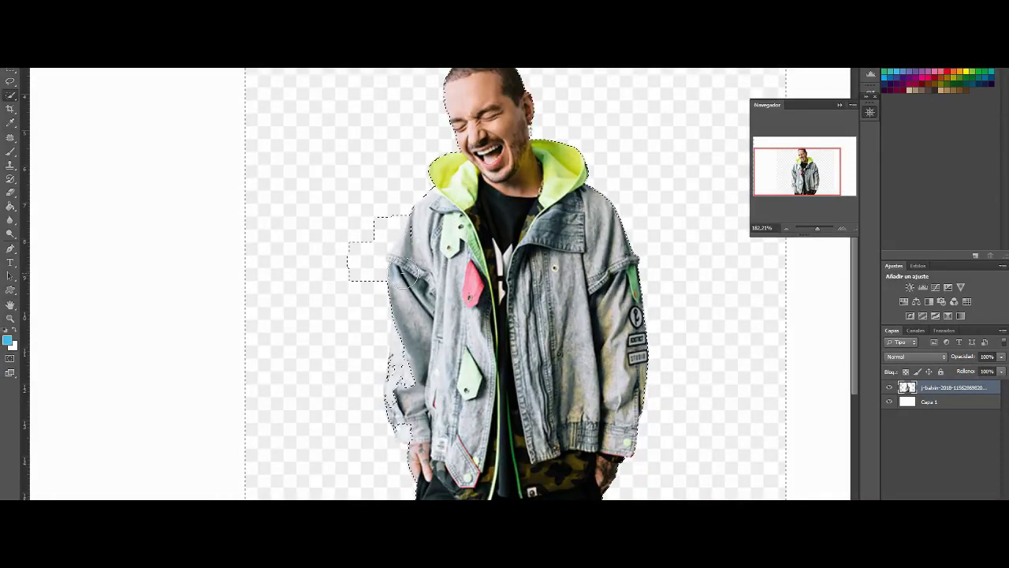
- Switch the cutout selection to Quick Mask and touch up the mask along the jacket's left sleeve and the hand with the Brush
scroll(403, 274, down, 3)
scroll(422, 359, up, 5)
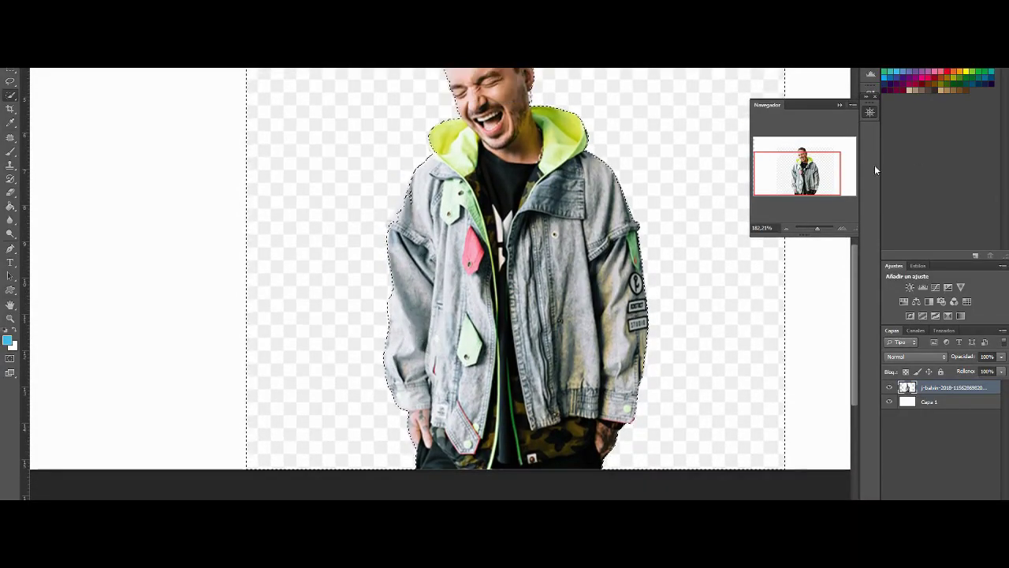
key(q)
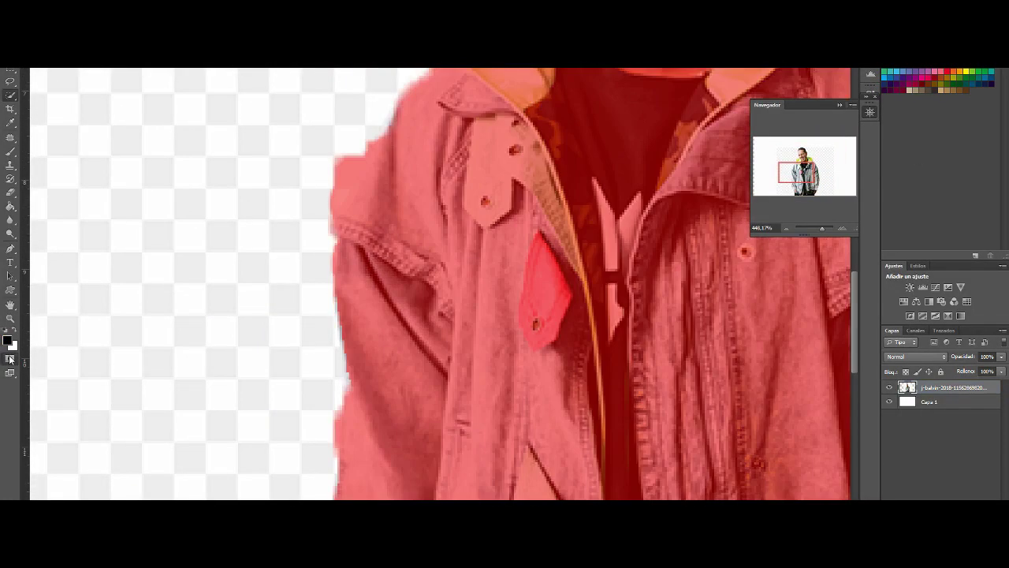
scroll(441, 283, up, 5)
click(10, 152)
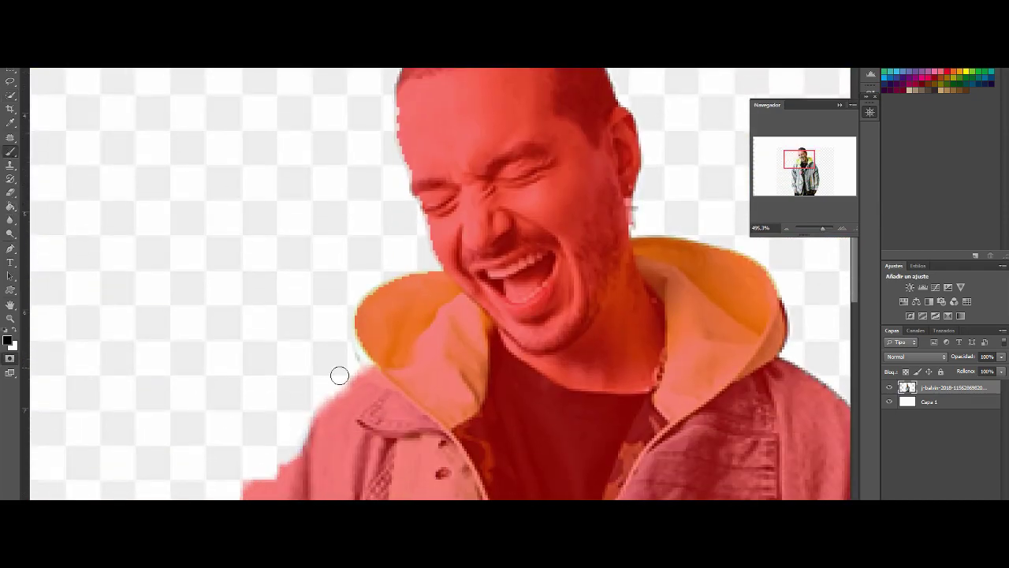
scroll(386, 368, down, 5)
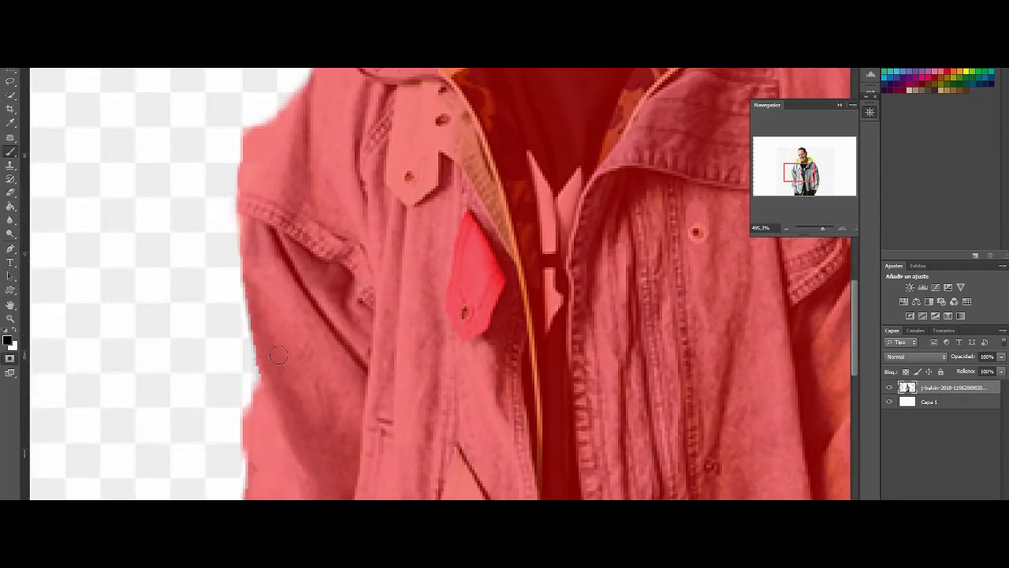
scroll(251, 221, down, 4)
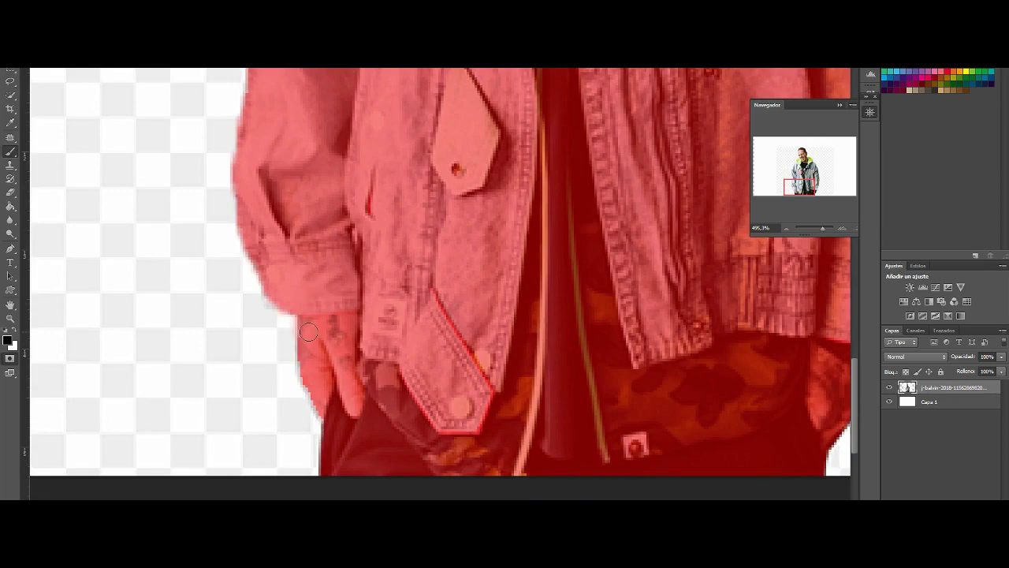
mouse_move(308, 332)
mouse_down()
mouse_move(307, 370)
mouse_move(329, 412)
mouse_up()
- Refine the mask edge along the right sleeve, the yellow hood and the face with the Brush
scroll(316, 386, up, 8)
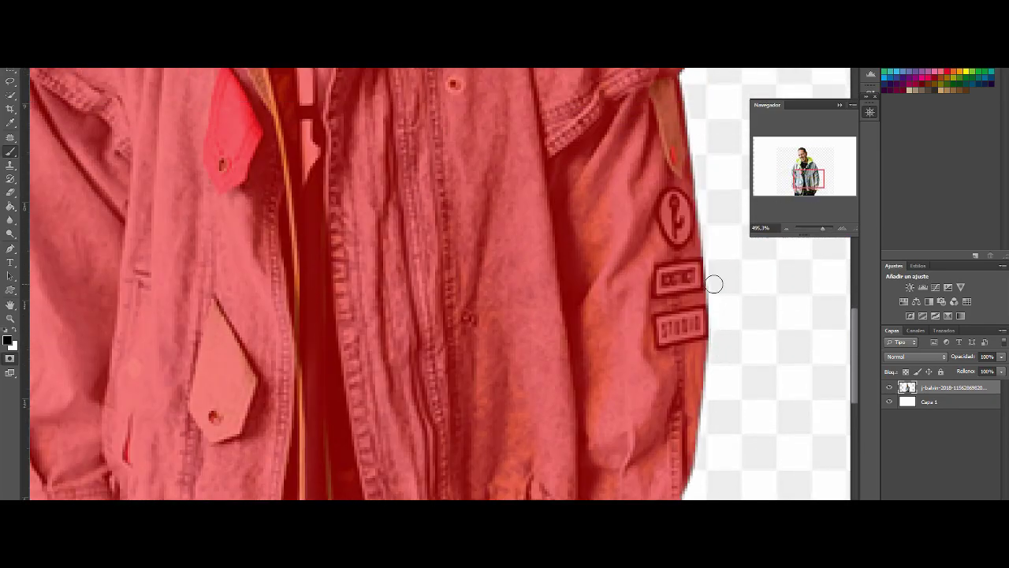
scroll(534, 218, up, 5)
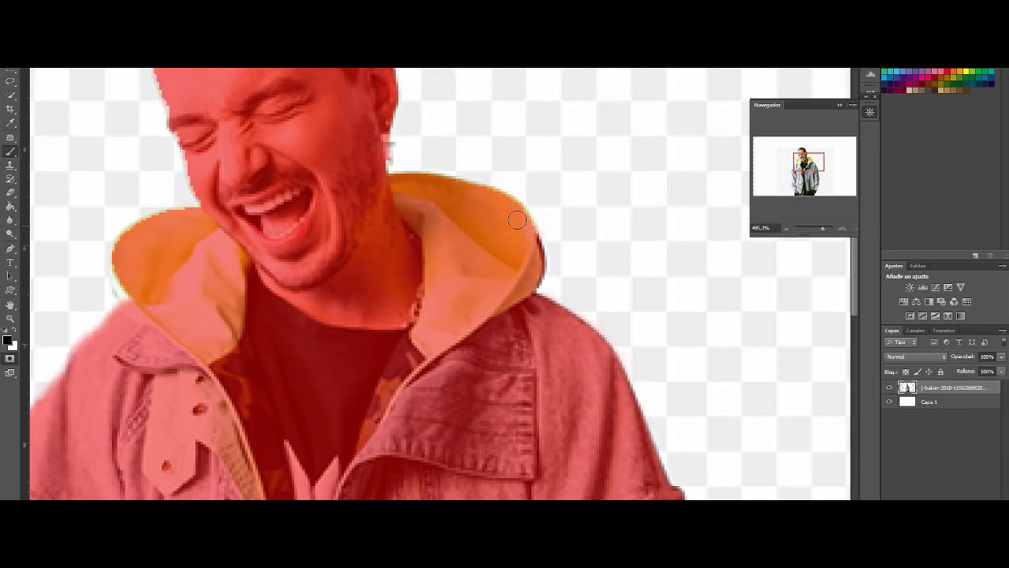
drag(164, 189, 163, 172)
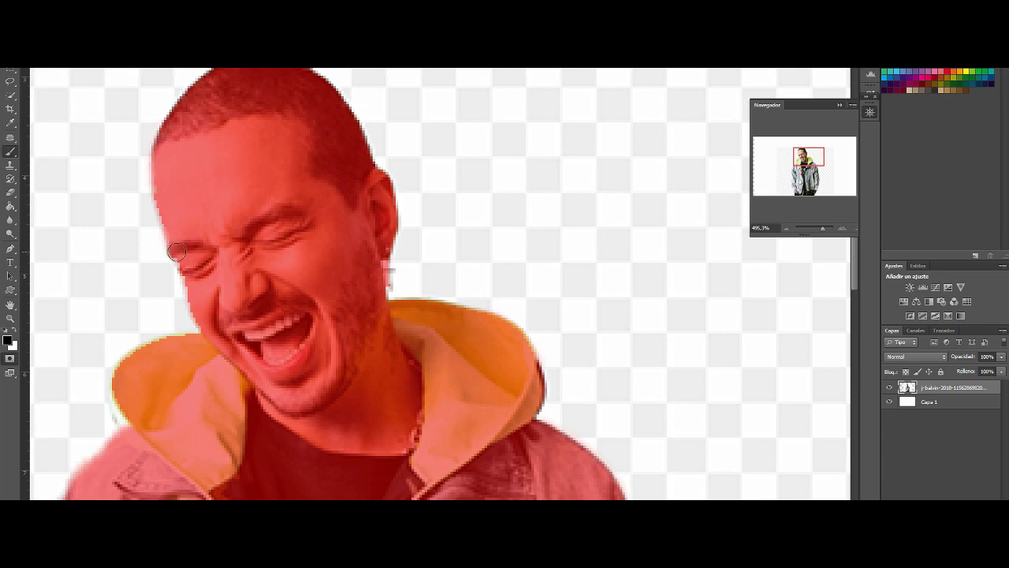
scroll(175, 328, down, 2)
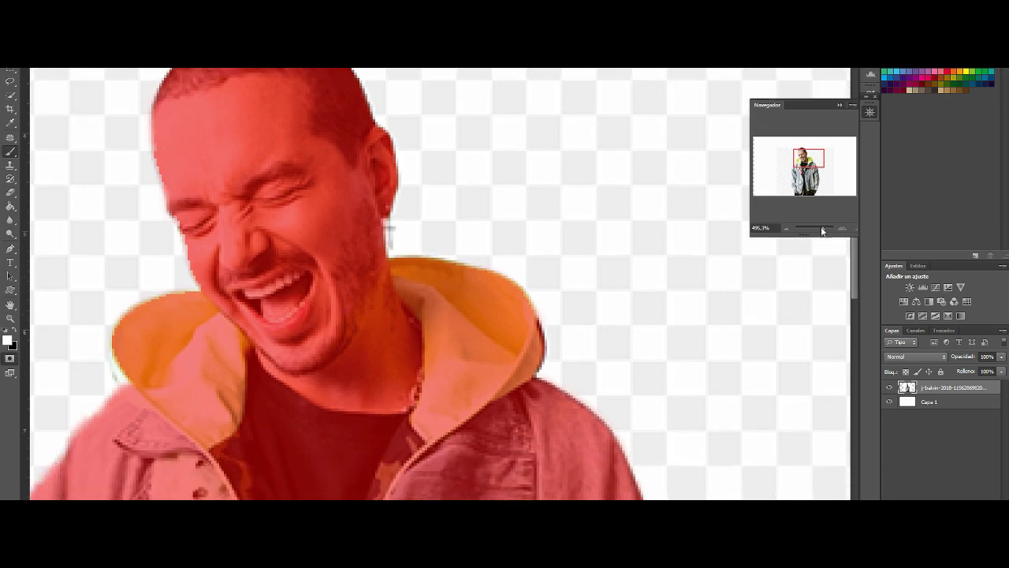
- Turn the mask back into a selection and delete the checkered background around the man in the denim jacket
mouse_move(823, 230)
mouse_down()
mouse_move(807, 231)
mouse_move(816, 231)
mouse_up()
click(14, 358)
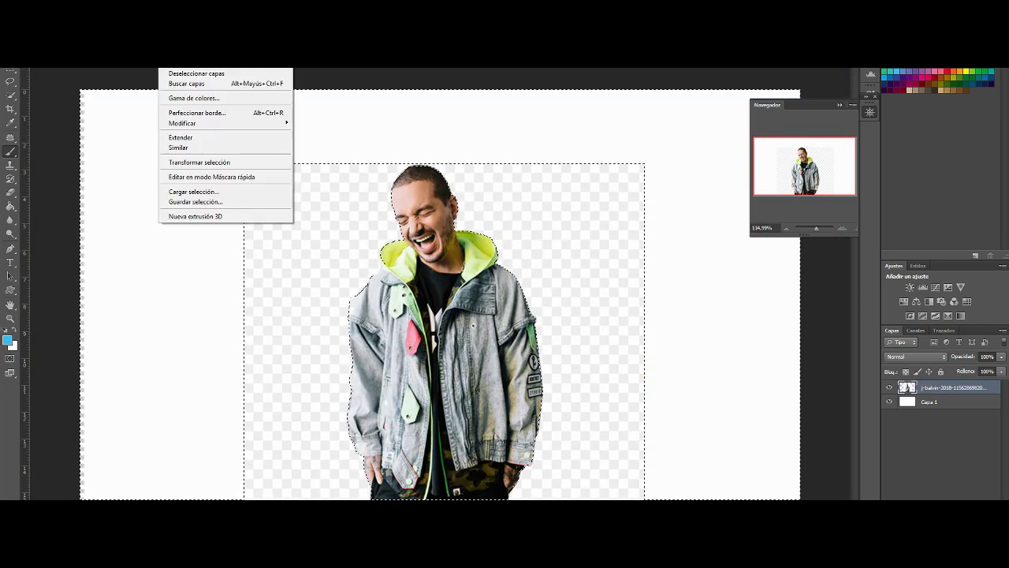
key(shift+ctrl+i)
key(Delete)
- Place the balvin photo in the document and rasterize its layer
key(l)
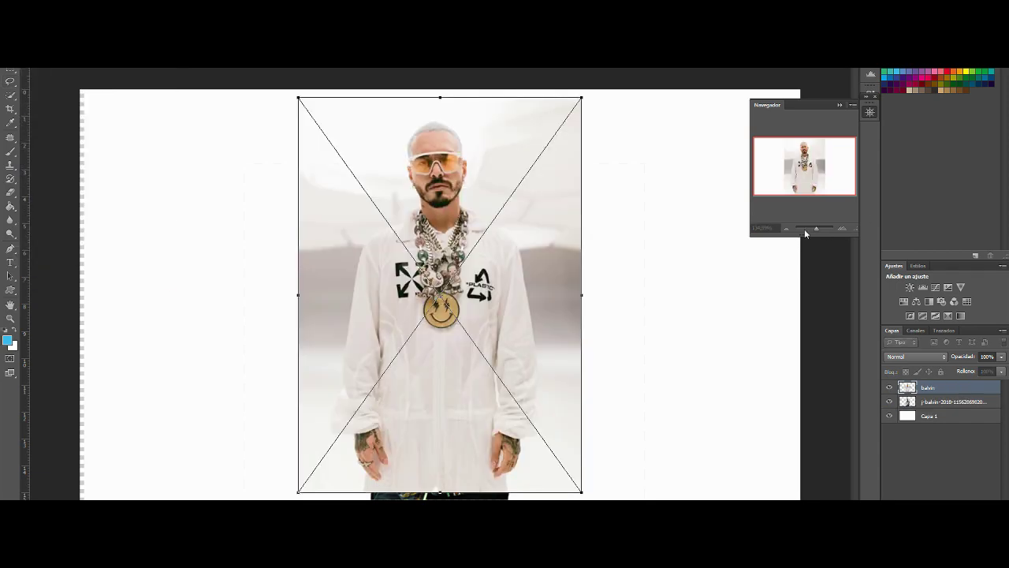
key(Return)
right_click(954, 389)
click(573, 193)
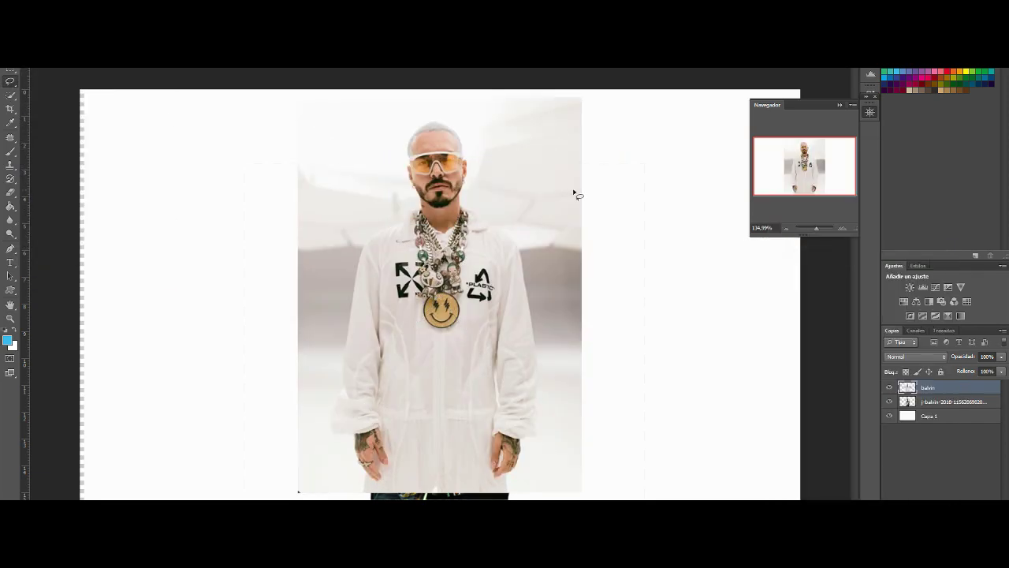
- Try to select the background around the man in white with the Magic Wand, correcting around the head with Quick Selection
click(10, 94)
click(47, 103)
click(371, 214)
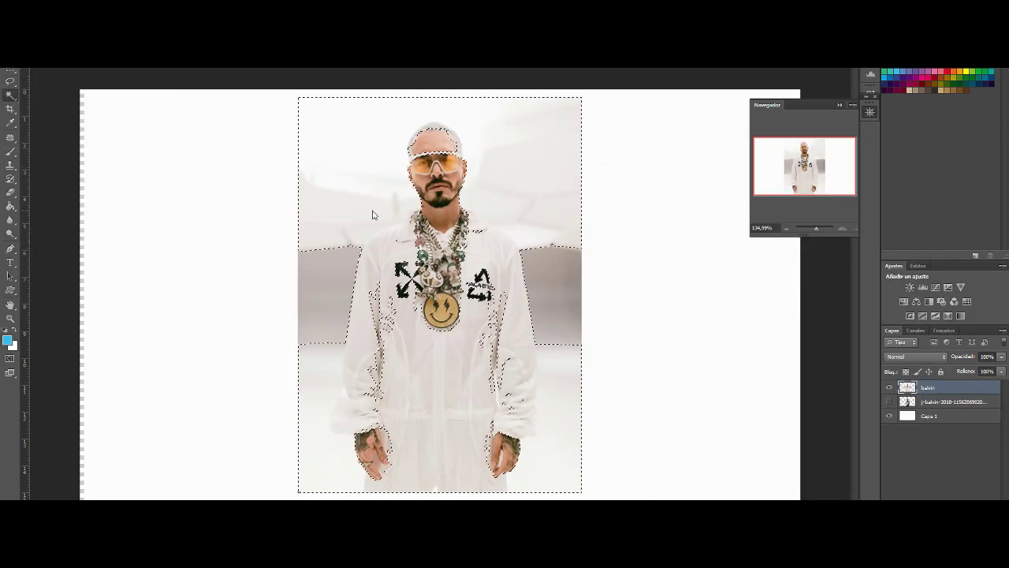
drag(816, 228, 822, 228)
drag(798, 154, 805, 154)
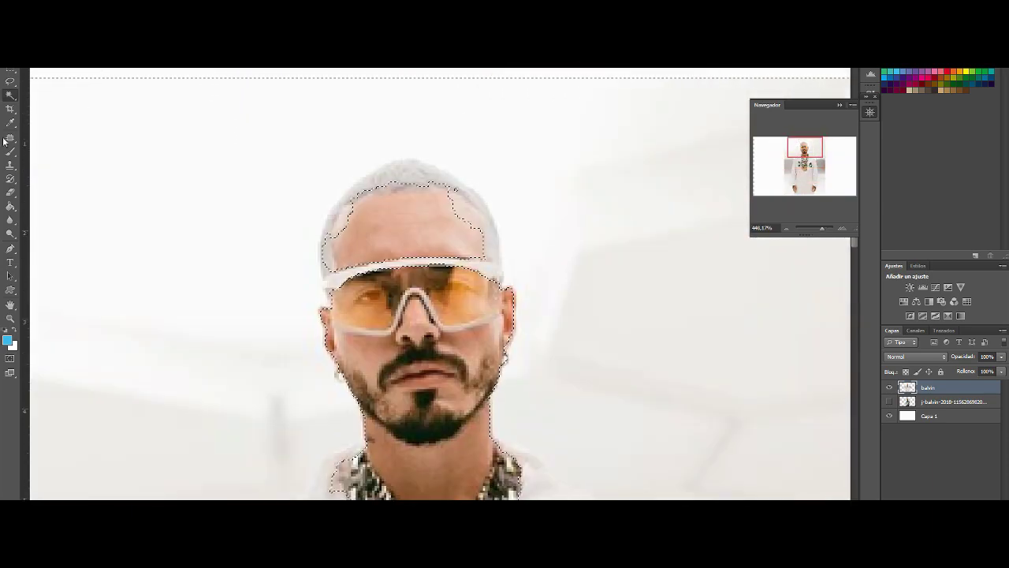
click(10, 95)
click(48, 91)
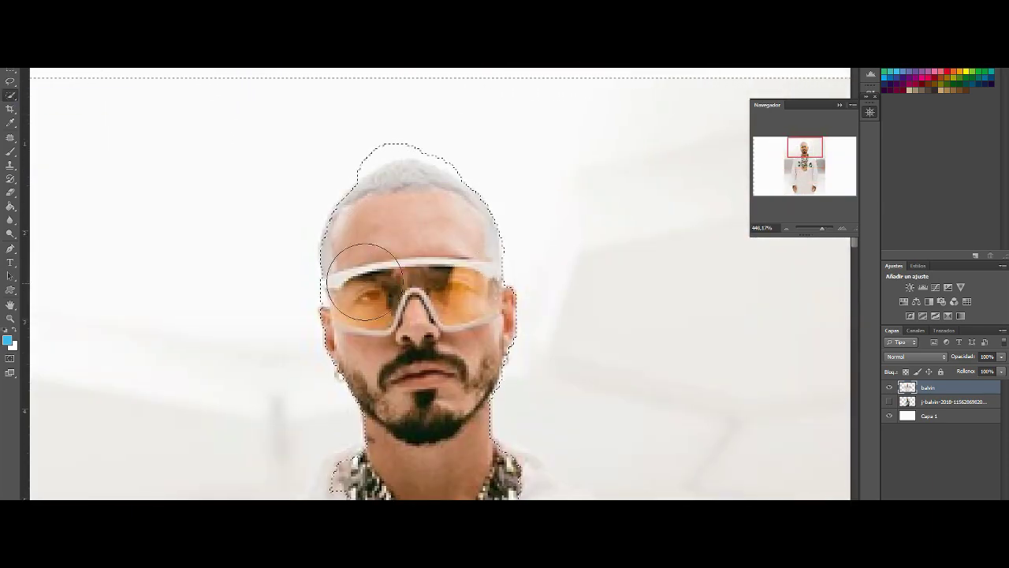
scroll(465, 358, down, 3)
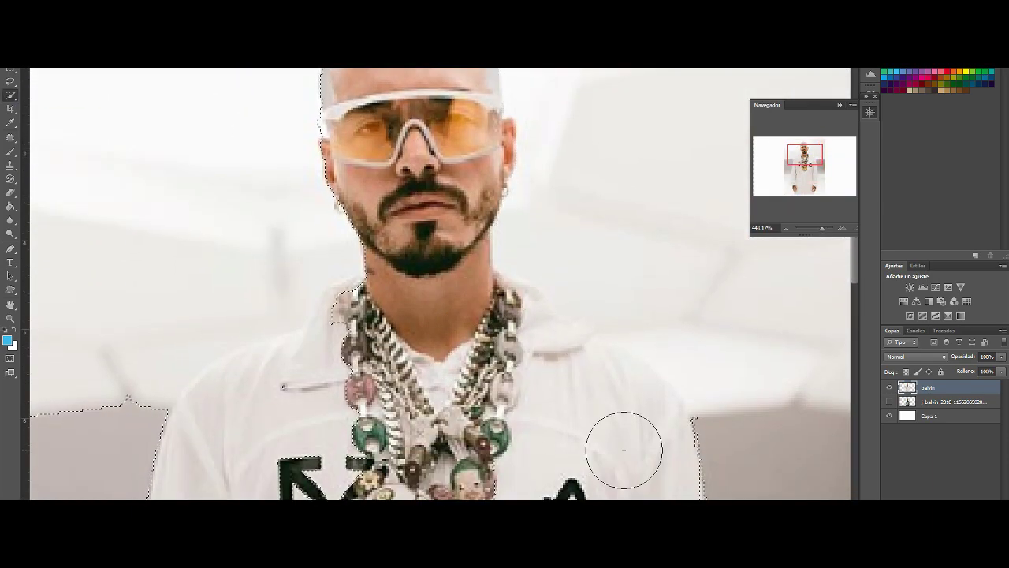
key(ctrl+minus)
- Outline the background around the man in white with the Polygonal Lasso, delete it and deselect
drag(819, 228, 816, 228)
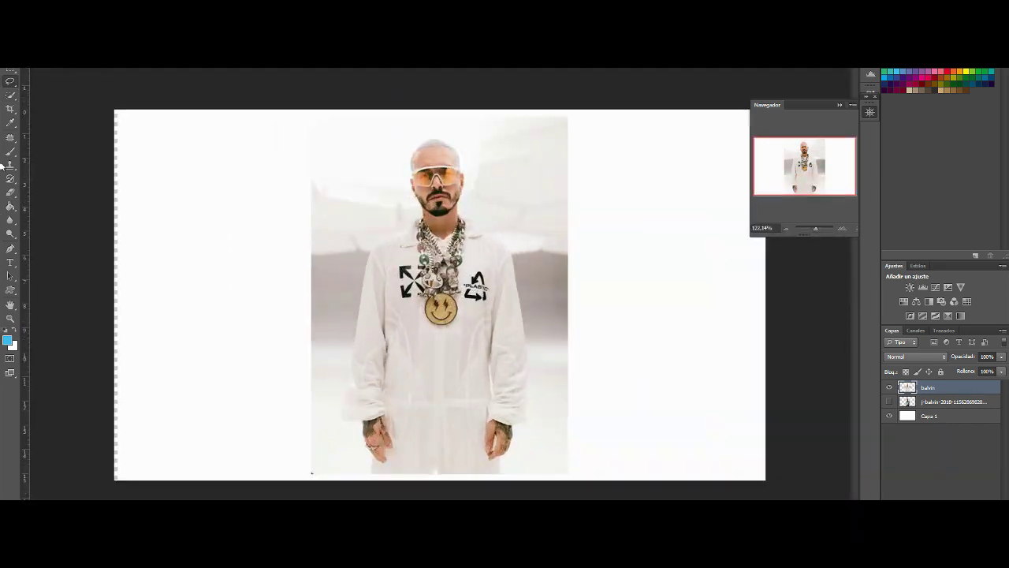
click(10, 81)
click(72, 89)
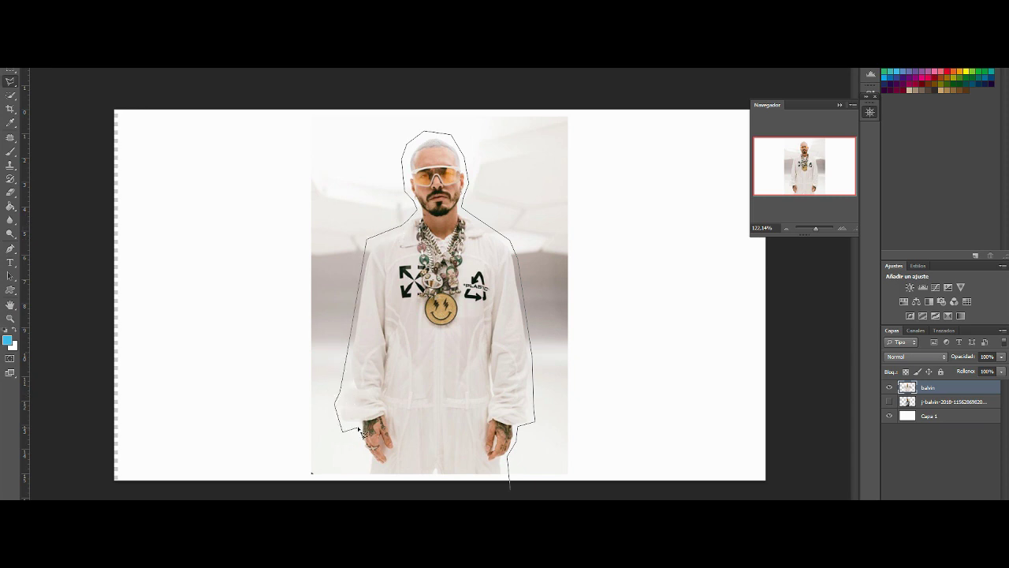
click(191, 483)
click(210, 199)
click(260, 85)
click(650, 86)
click(658, 498)
click(513, 489)
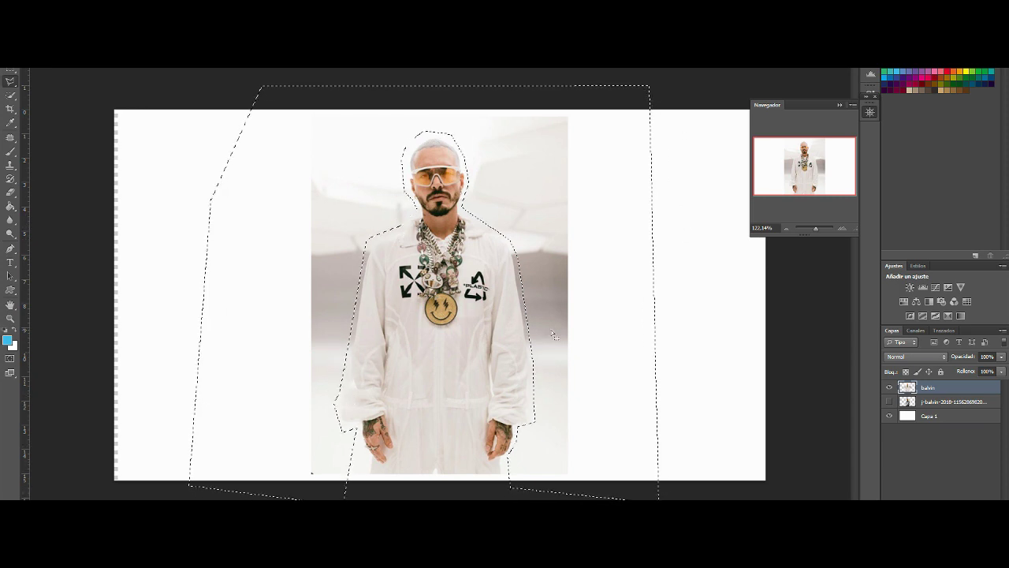
key(Delete)
key(ctrl+d)
- Using a soft Eraser with 0% hardness, erase the leftover background along the right cuff and sleeve of the white suit
key(e)
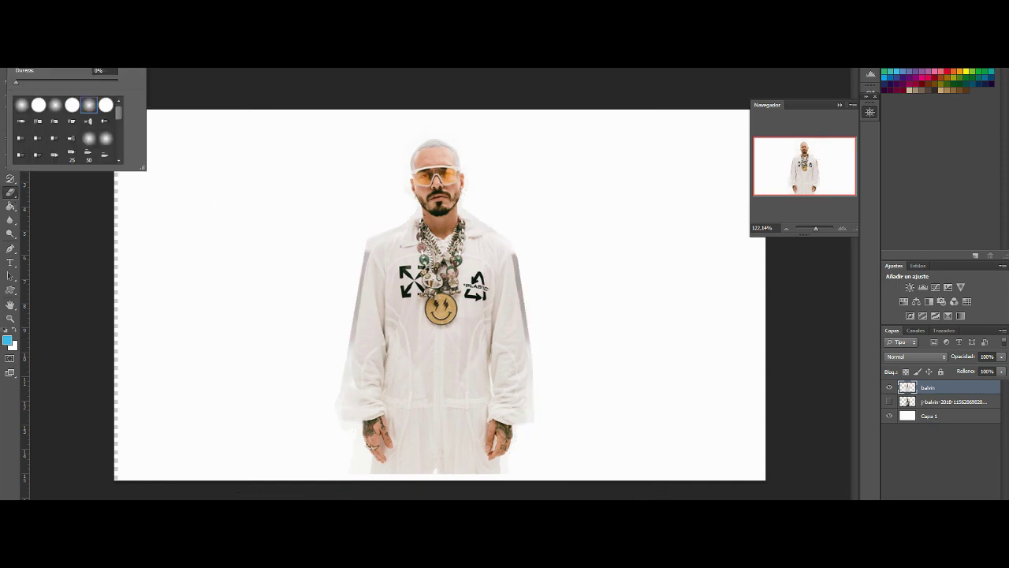
drag(815, 230, 820, 229)
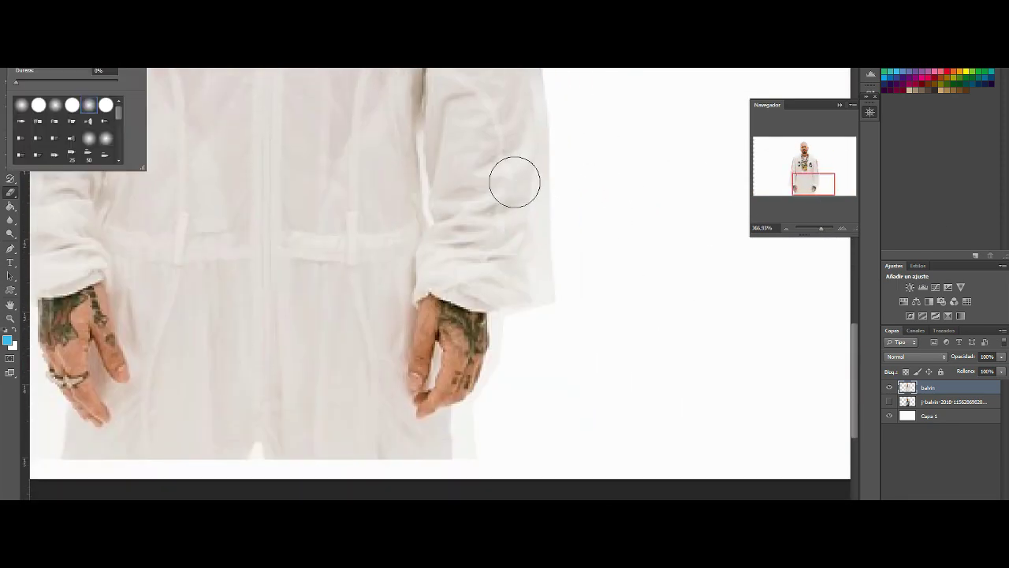
drag(556, 295, 551, 195)
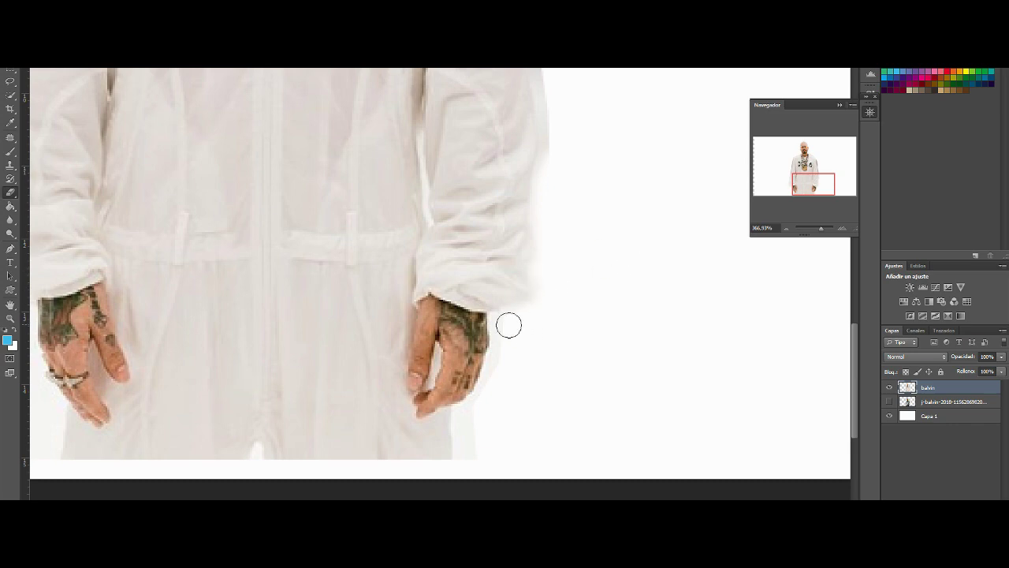
scroll(566, 266, up, 3)
drag(547, 340, 550, 131)
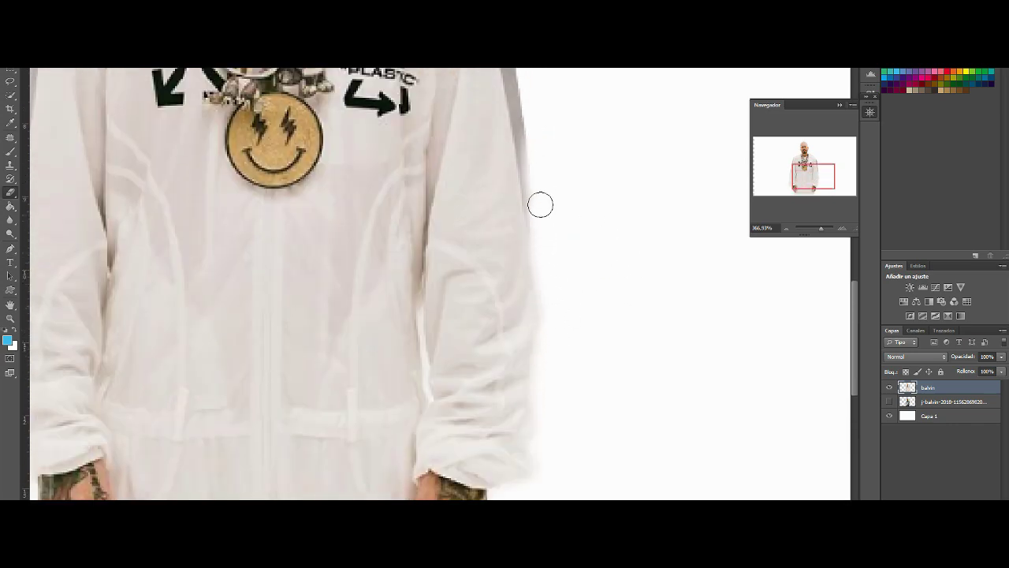
scroll(553, 376, up, 3)
drag(509, 93, 537, 313)
scroll(462, 104, up, 2)
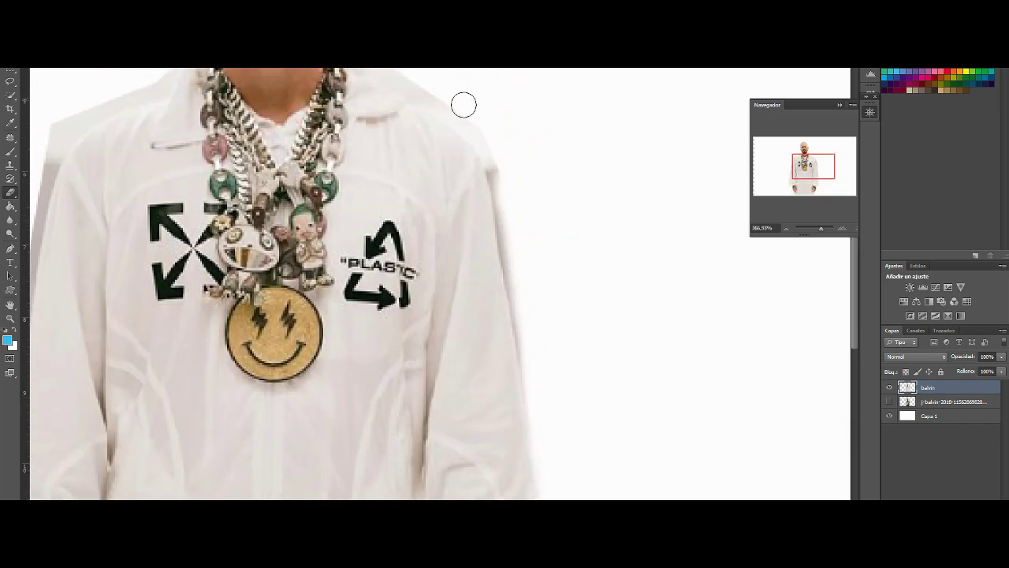
- Erase the leftover background along the upper right sleeve, right shoulder and right side of the neck
click(38, 62)
click(499, 173)
drag(498, 173, 536, 362)
scroll(504, 362, up, 2)
scroll(442, 315, up, 2)
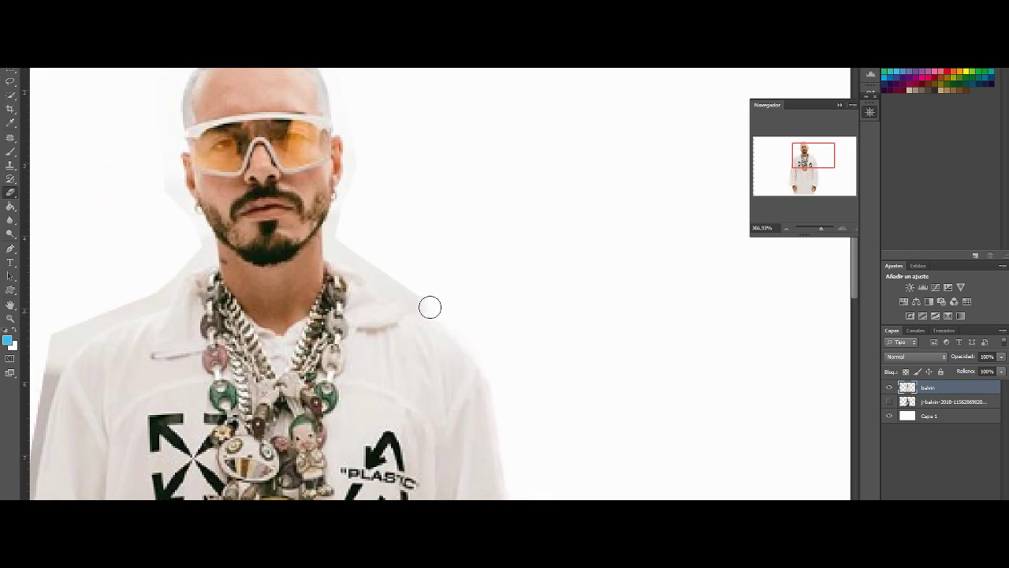
scroll(347, 268, up, 2)
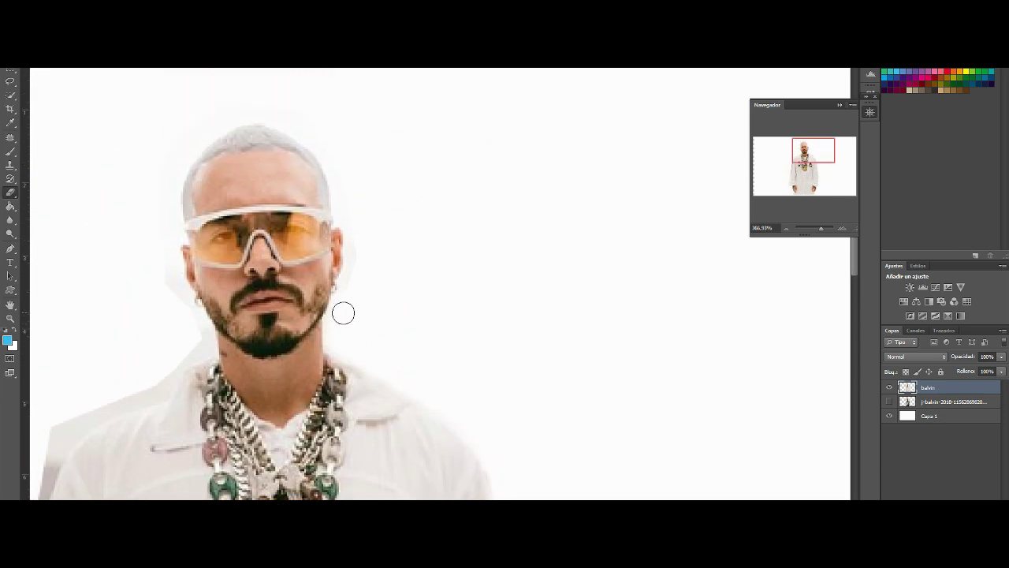
- Erase the leftover background around the top and left side of the head, down to the collar and left shoulder
scroll(354, 266, up, 2)
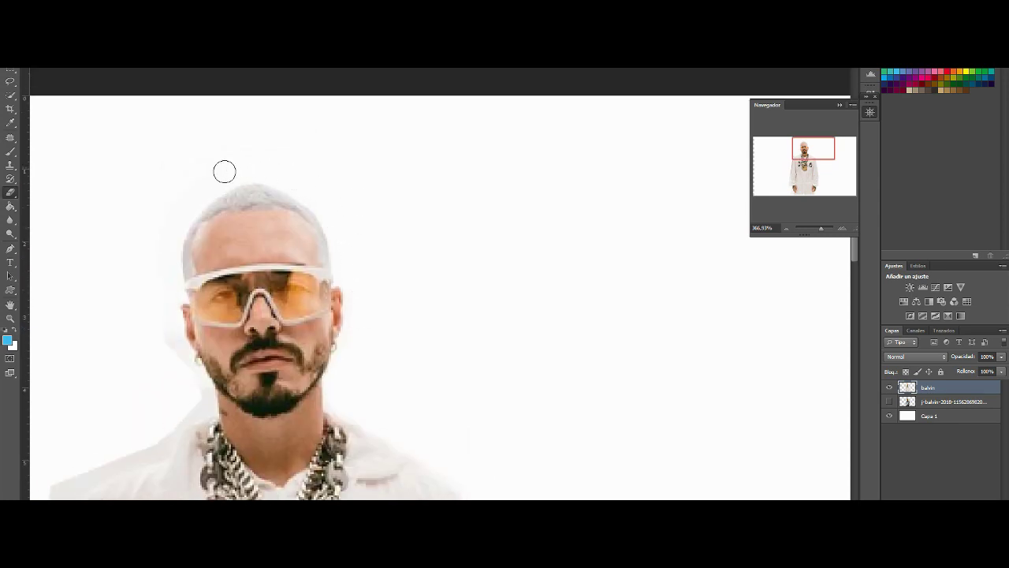
drag(142, 304, 446, 162)
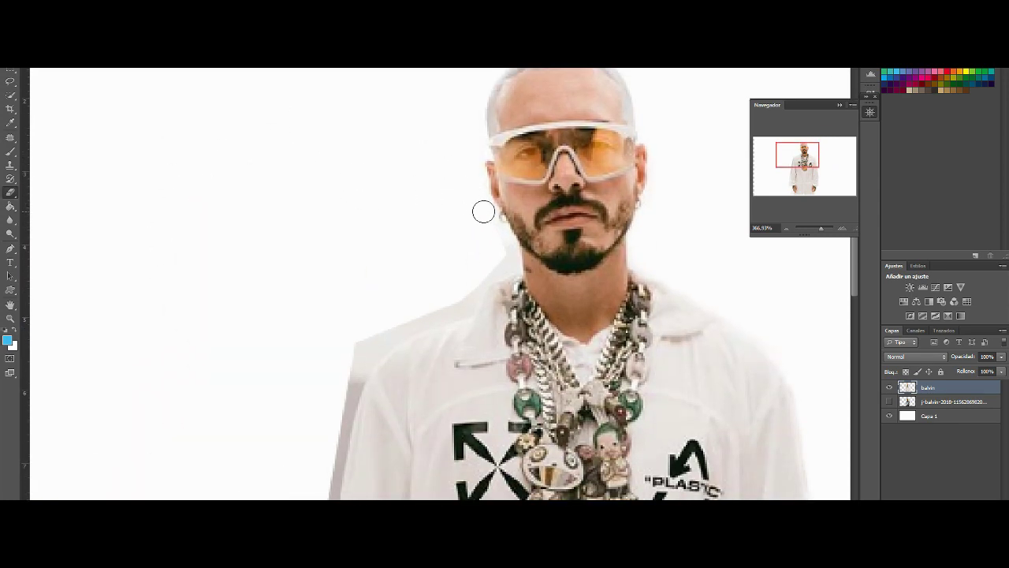
scroll(417, 181, down, 3)
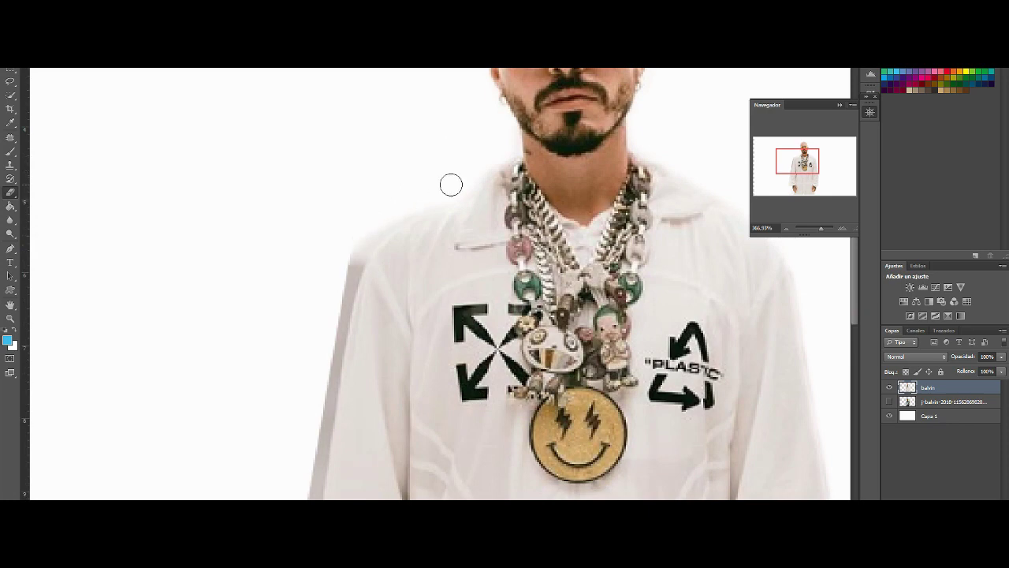
- Erase the leftover gray background along the left sleeve, cuff and hand of the white suit
scroll(354, 153, down, 5)
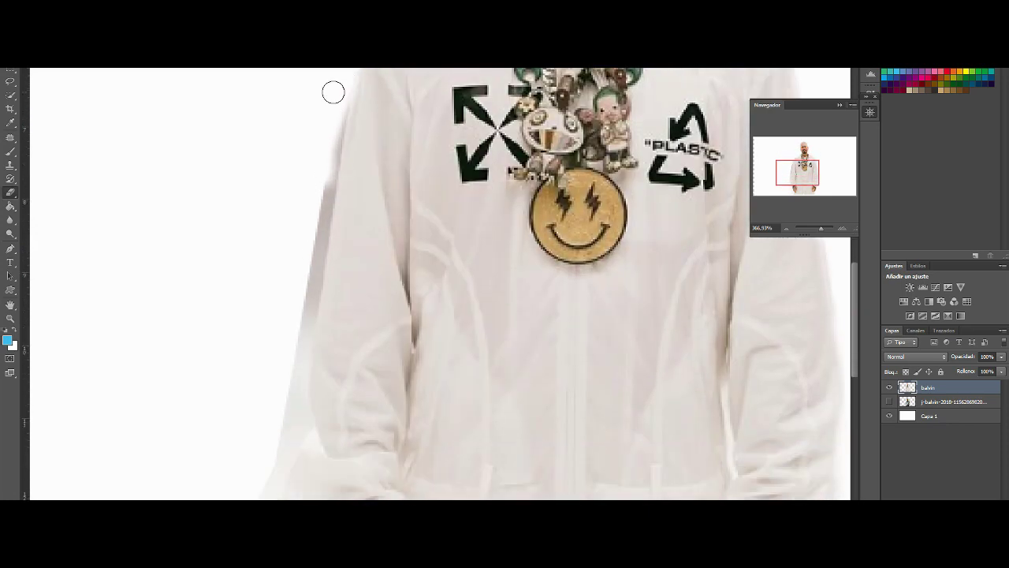
scroll(324, 223, up, 2)
scroll(216, 249, down, 5)
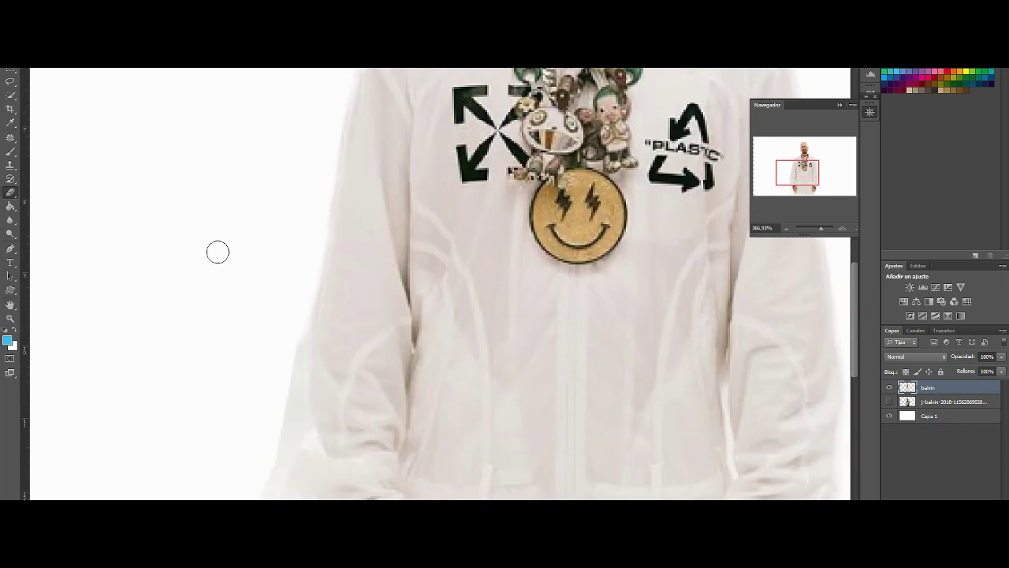
mouse_move(310, 100)
mouse_down()
mouse_move(302, 283)
mouse_move(303, 173)
mouse_move(284, 142)
mouse_move(306, 130)
mouse_move(301, 239)
mouse_move(258, 361)
mouse_up()
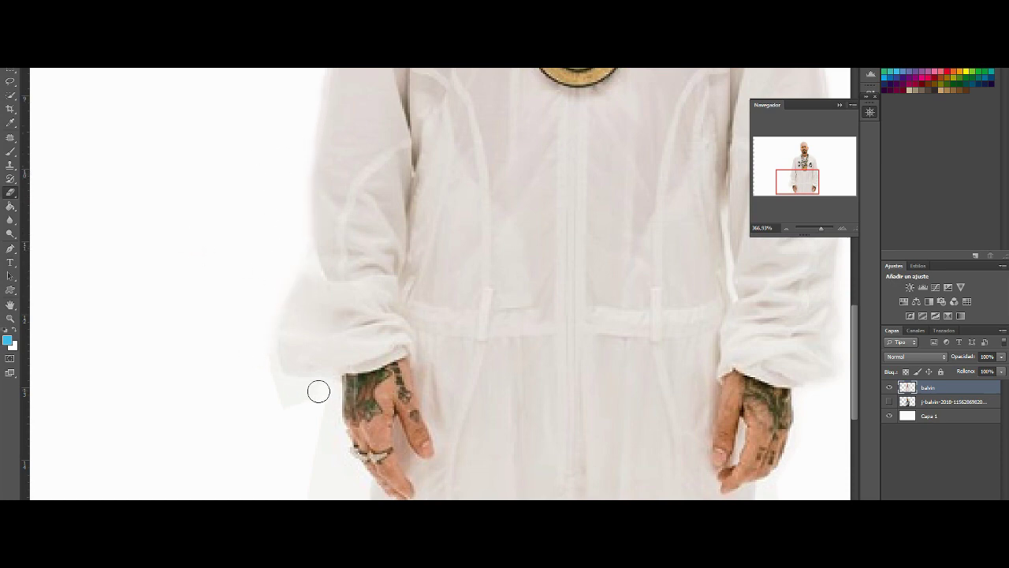
scroll(304, 329, down, 3)
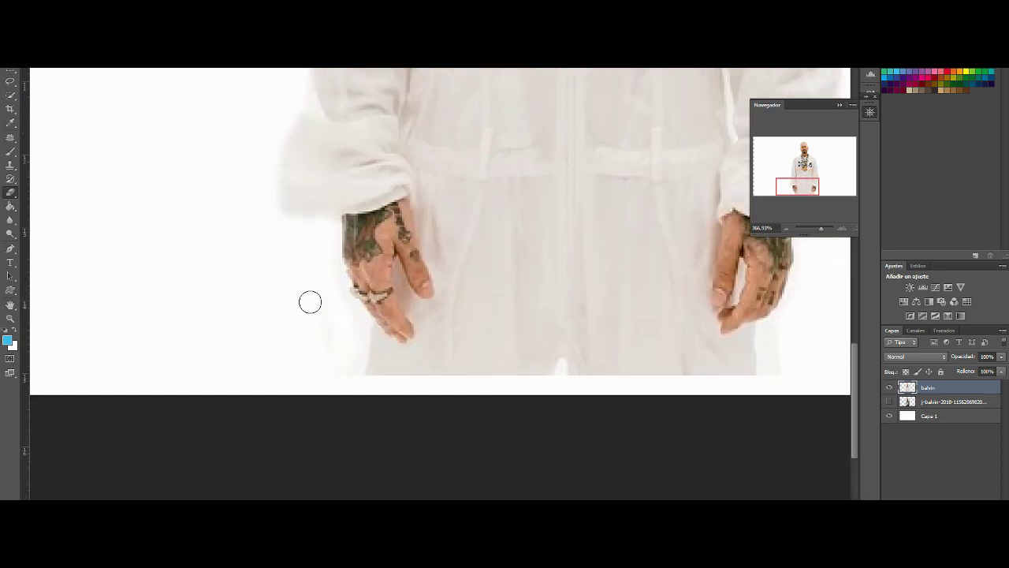
- Place the J-BALVIN photo with the teal background as a new layer, hide the other cutouts, and rasterize it
key(ctrl+0)
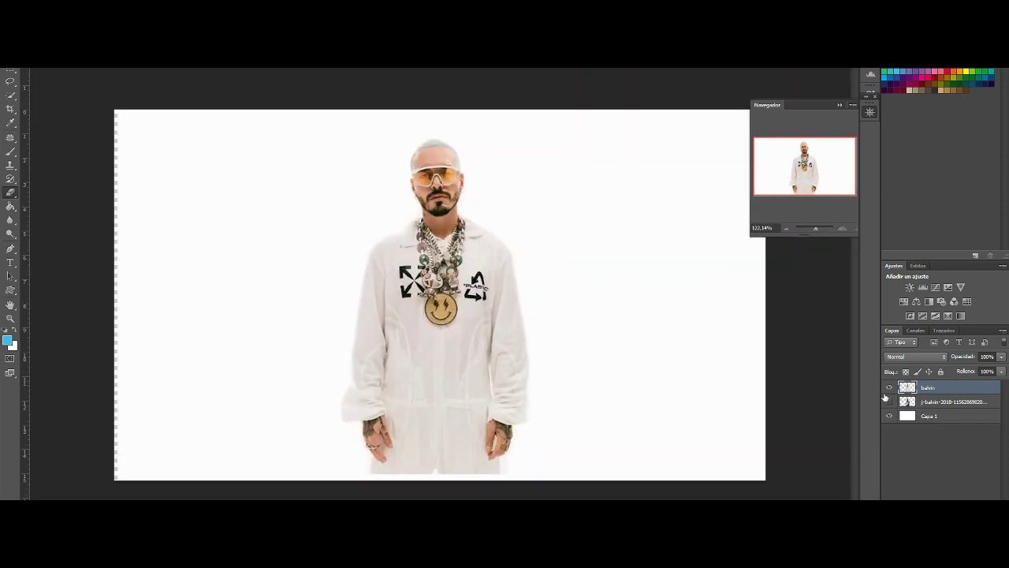
click(28, 16)
mouse_move(51, 79)
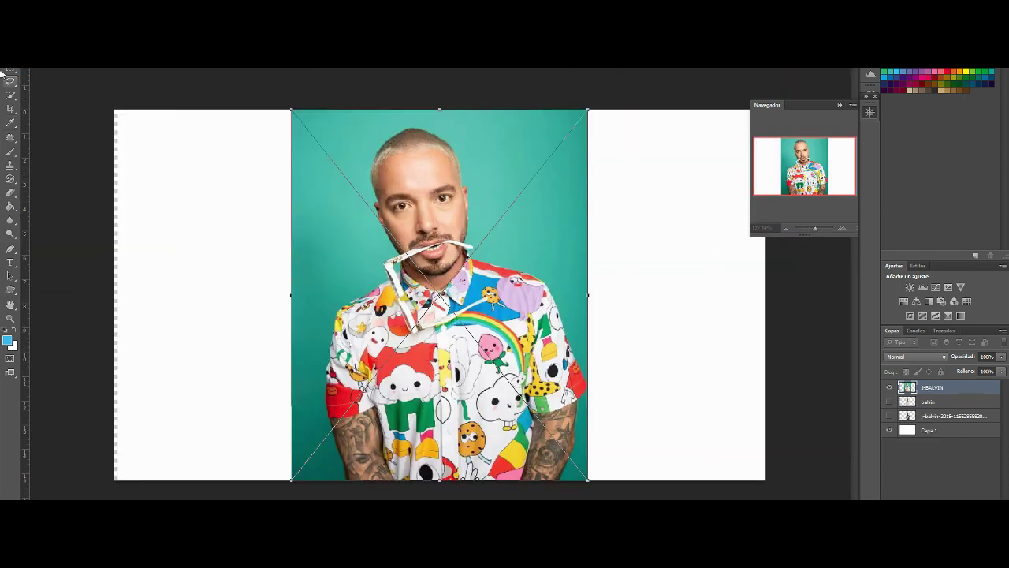
key(Return)
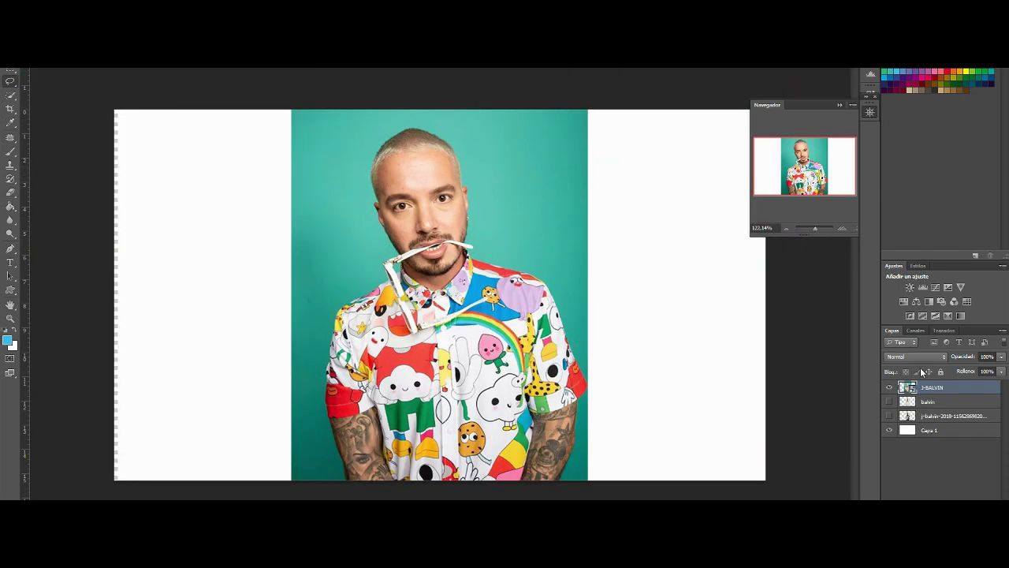
right_click(945, 393)
click(768, 252)
- Select the teal background on both sides of the man in the patterned shirt with the Quick Selection tool
click(11, 96)
drag(552, 118, 581, 309)
mouse_move(331, 158)
mouse_down()
mouse_move(319, 330)
mouse_move(315, 279)
mouse_up()
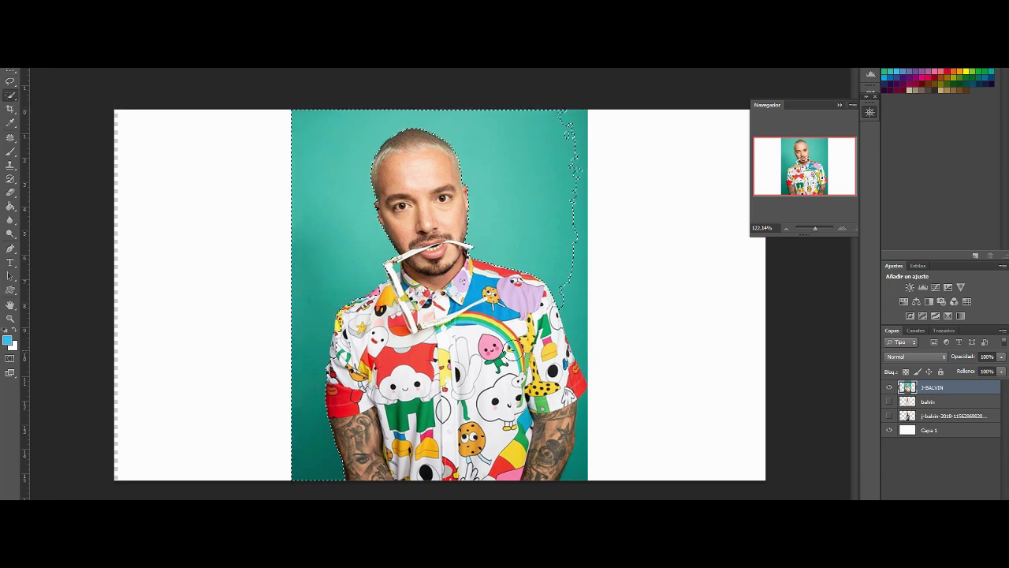
drag(573, 210, 590, 452)
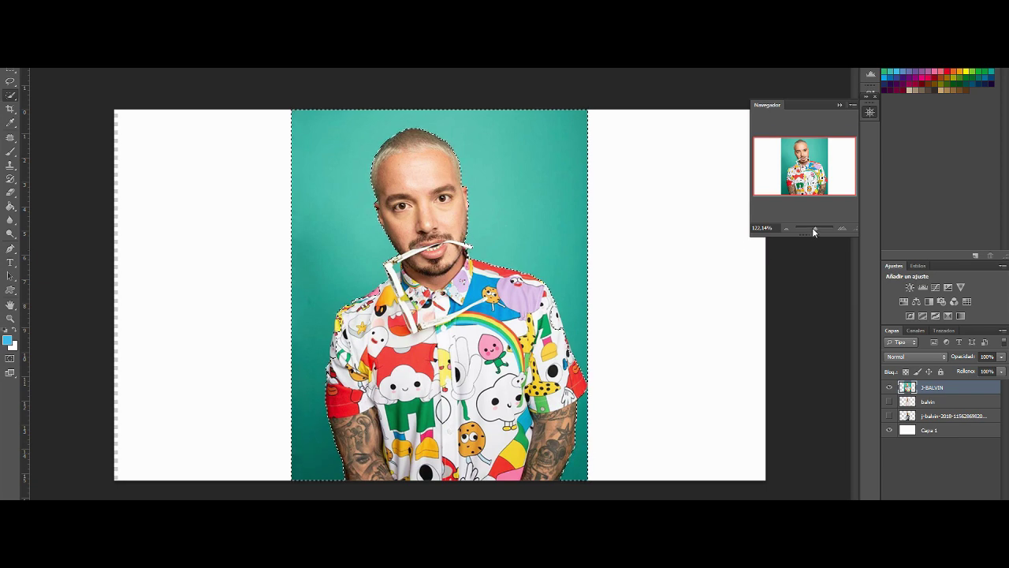
- In Quick Mask mode, paint the missing areas of the patterned shirt's right shoulder and sleeve into the mask
drag(812, 227, 821, 228)
click(9, 359)
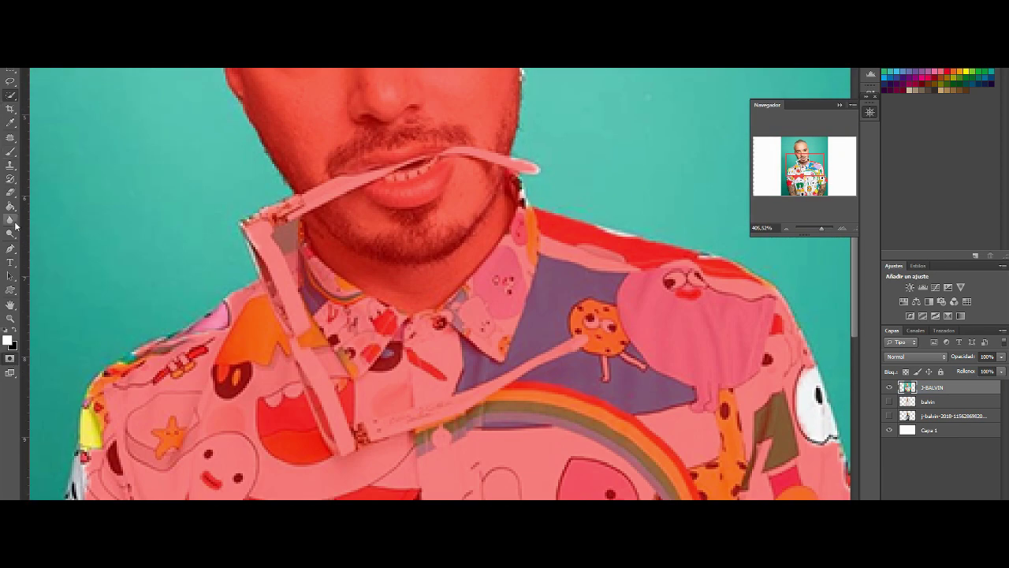
key(b)
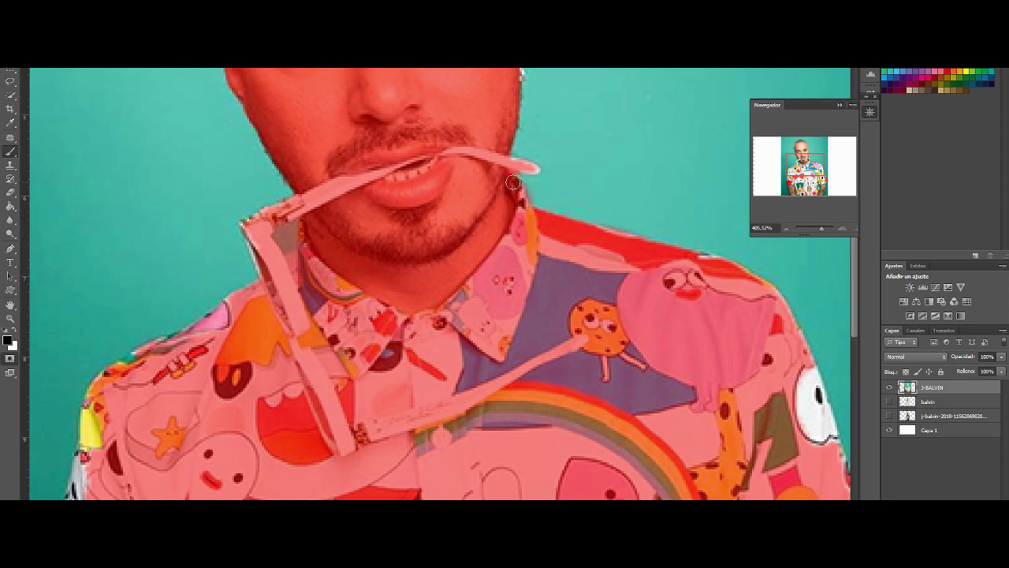
scroll(512, 183, up, 3)
scroll(508, 187, down, 3)
scroll(520, 237, right, 3)
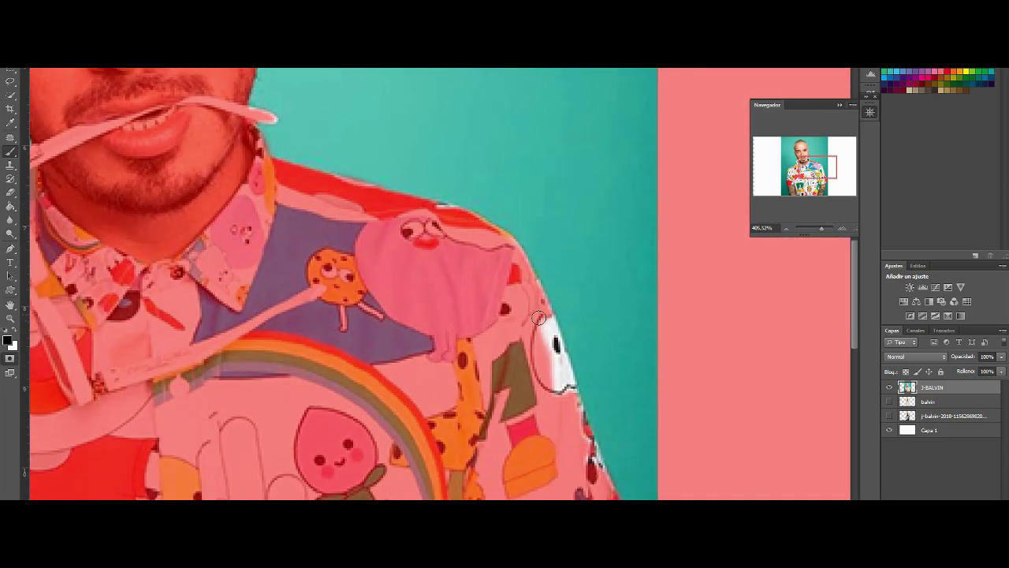
drag(539, 318, 597, 479)
scroll(560, 389, down, 3)
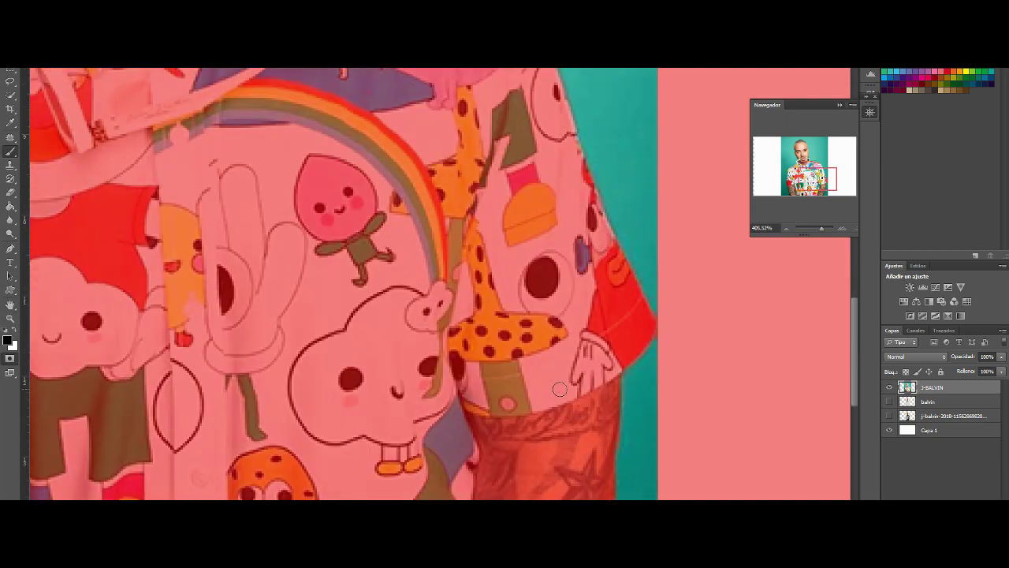
scroll(459, 405, down, 2)
- Paint the missing areas along the patterned shirt's left sleeve and shoulder into the quick mask
scroll(200, 326, left, 10)
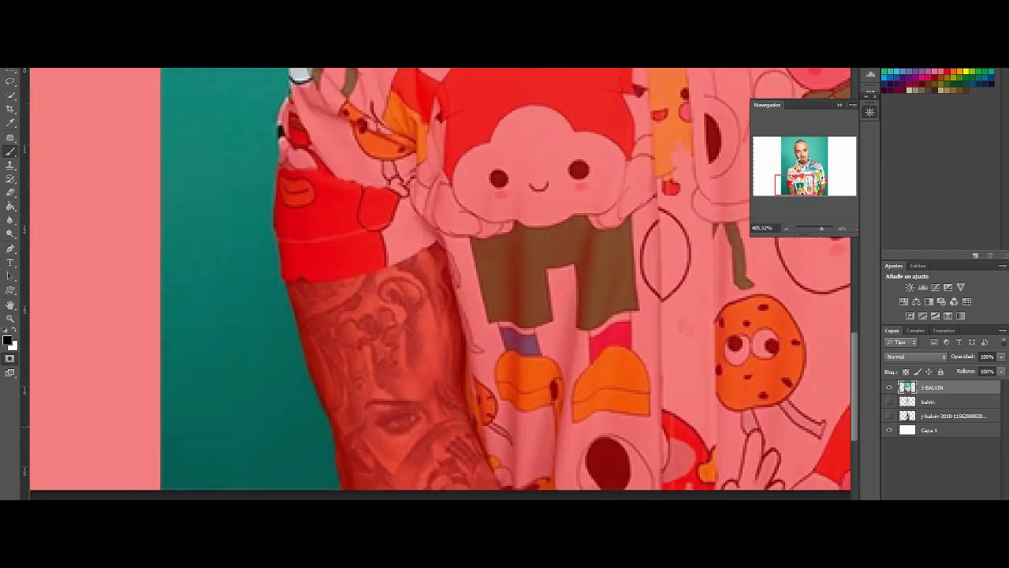
scroll(284, 229, up, 1)
scroll(284, 229, up, 1)
drag(322, 162, 298, 268)
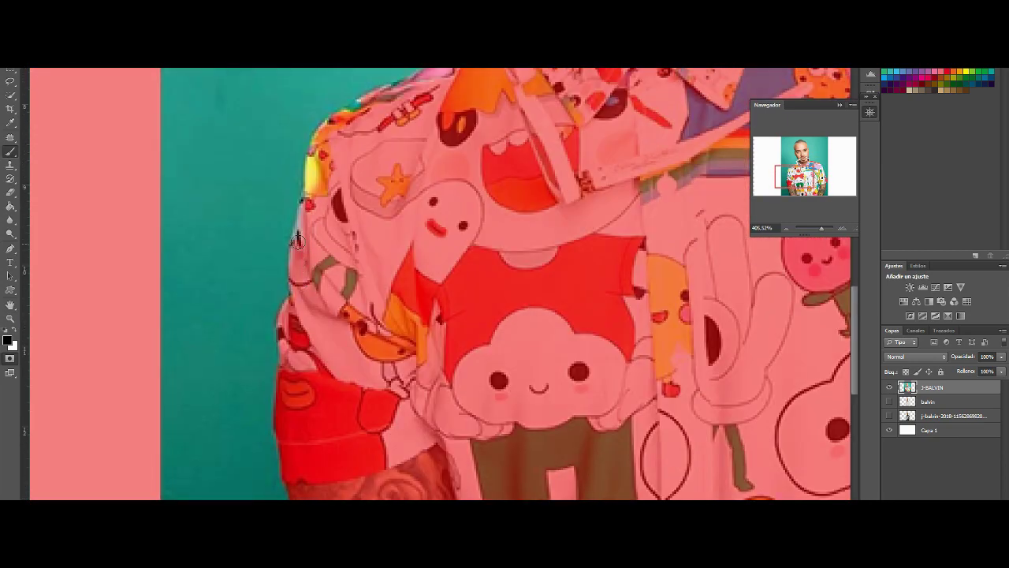
scroll(312, 295, up, 1)
drag(465, 148, 371, 203)
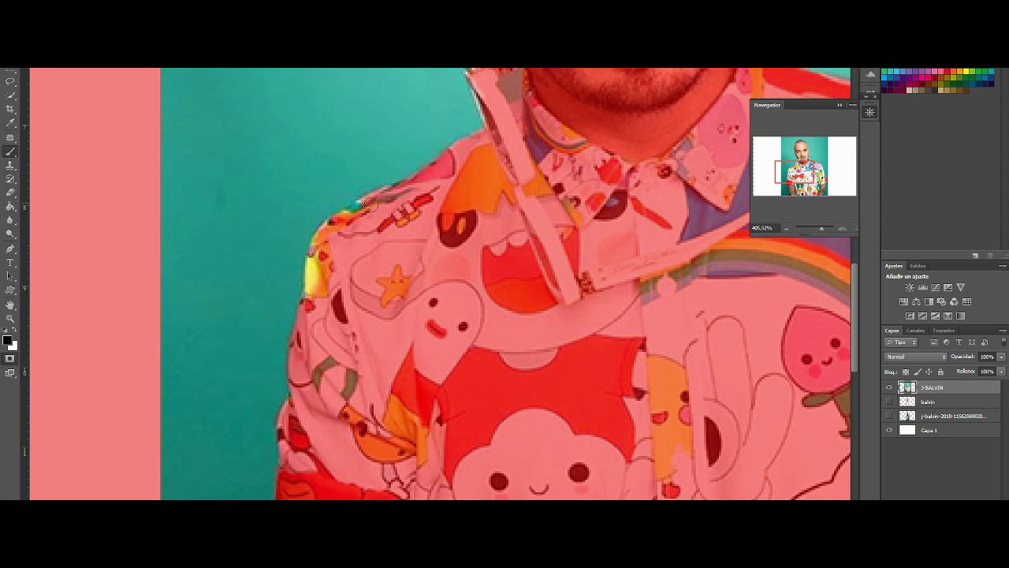
mouse_move(317, 287)
mouse_down()
mouse_move(309, 276)
mouse_move(335, 209)
mouse_up()
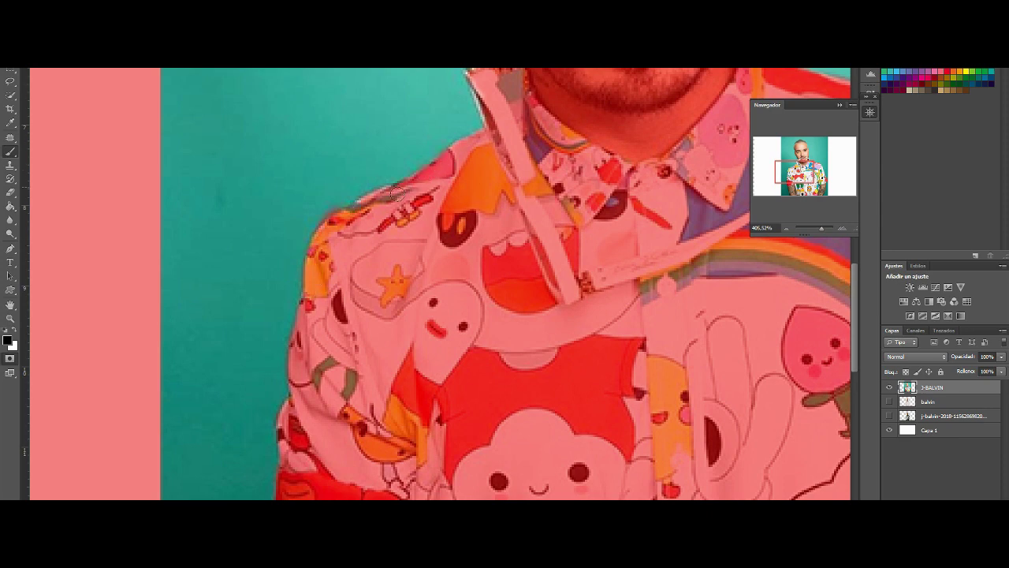
scroll(482, 238, up, 2)
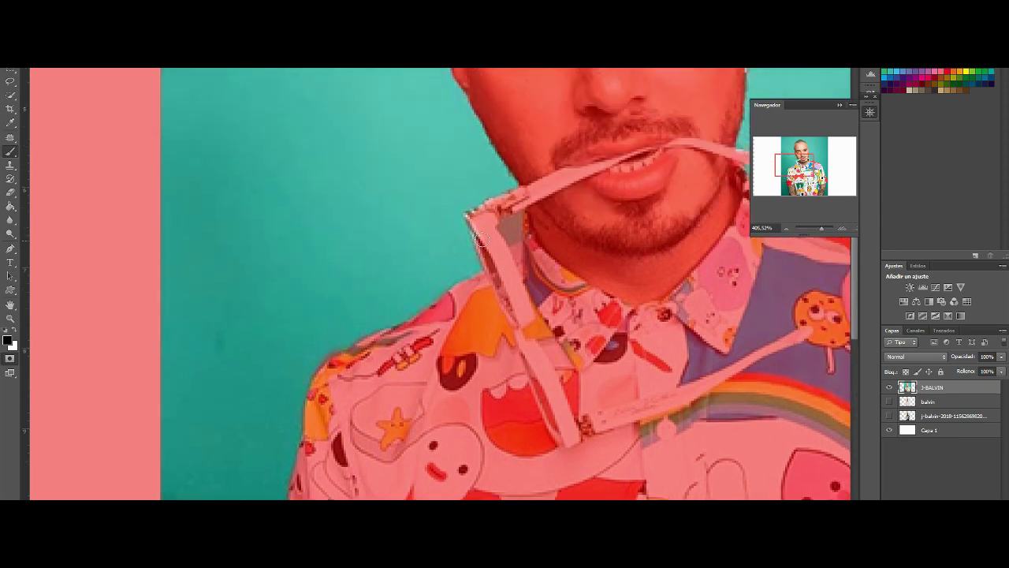
- Leave Quick Mask mode, delete the selected teal background, and deselect
drag(822, 228, 810, 227)
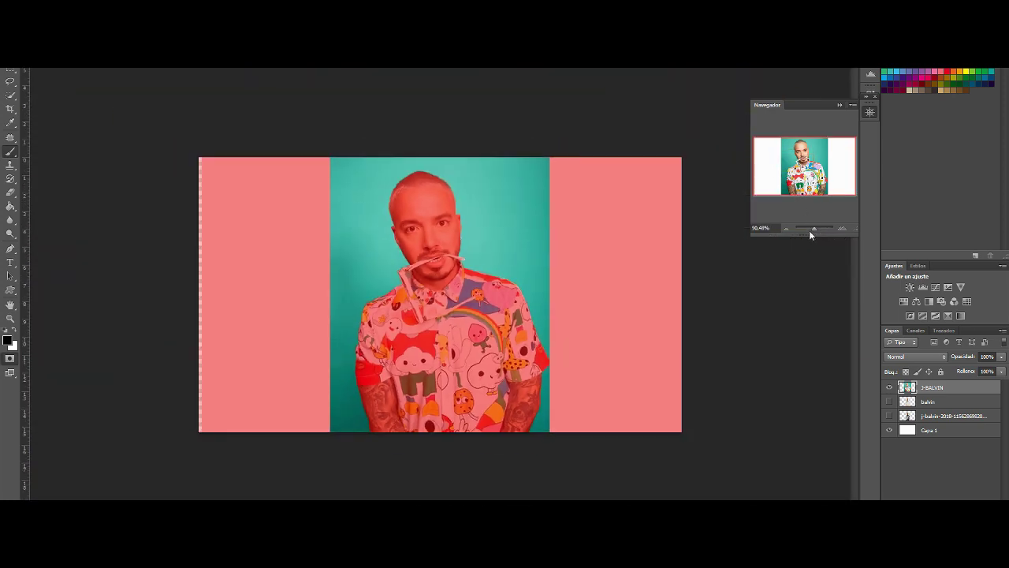
key(q)
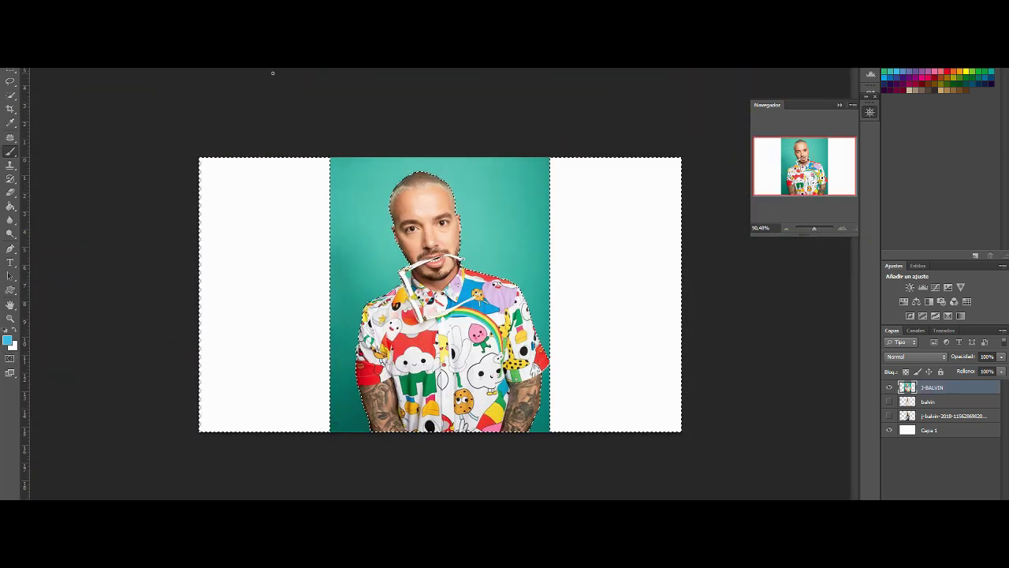
key(Delete)
key(ctrl+d)
- Select the areas around the thin leftover edge lines on both sides of the patterned-shirt cutout, delete them, and deselect
key(l)
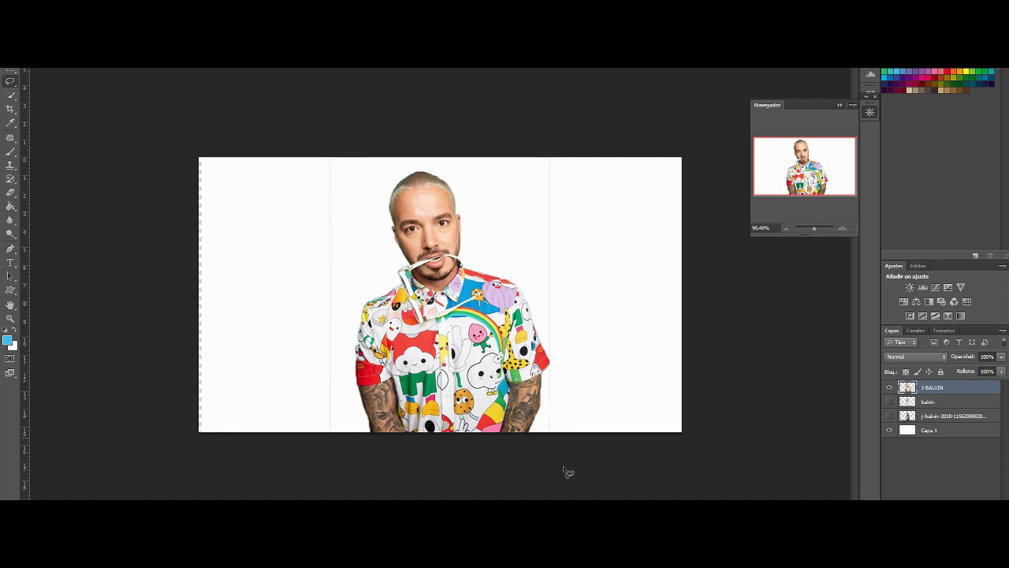
key(ctrl+plus)
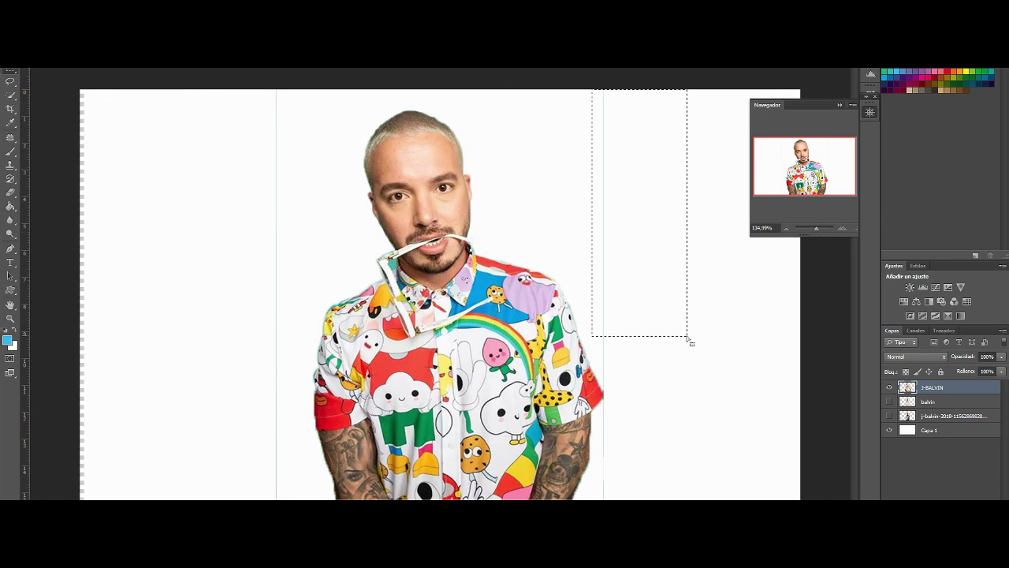
drag(603, 325, 677, 499)
mouse_move(307, 498)
mouse_down()
mouse_move(216, 309)
mouse_move(207, 70)
mouse_up()
right_click(209, 69)
key(Escape)
key(Delete)
key(ctrl+d)
- Show the hidden cutout layers and move the white-suit cutout to the right of the central figure
click(890, 401)
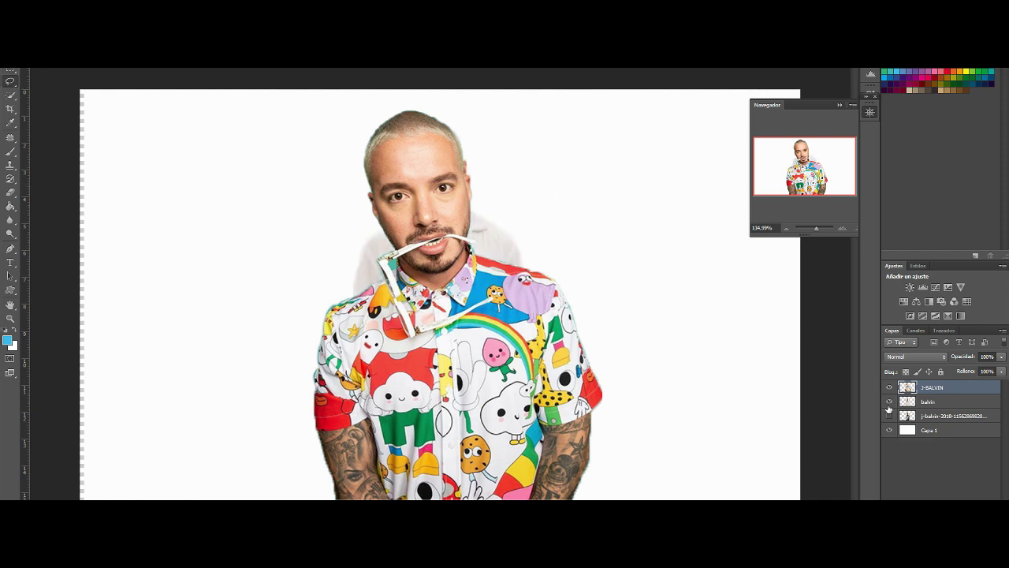
drag(816, 228, 814, 228)
click(928, 402)
drag(489, 241, 572, 240)
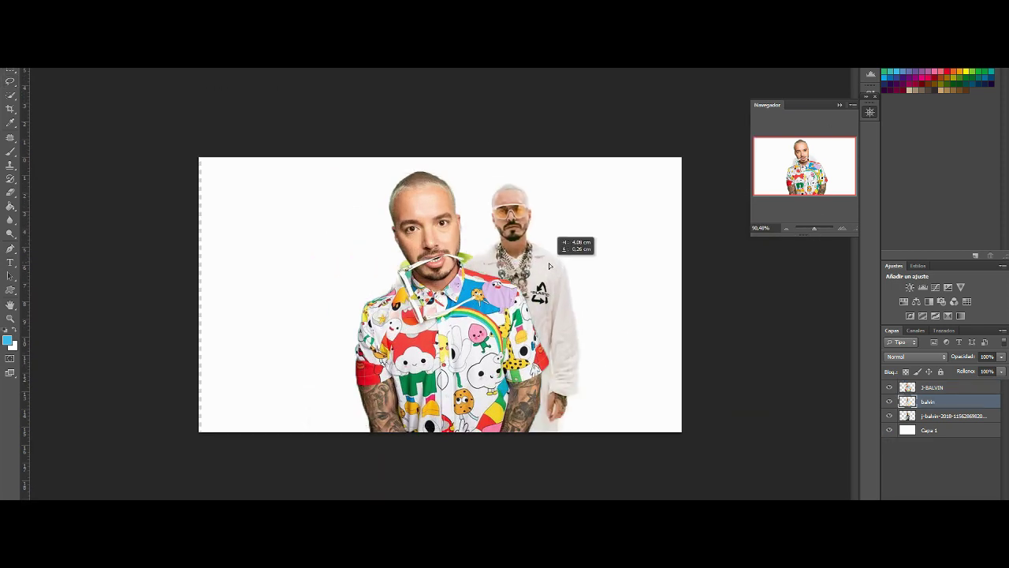
- Move the denim-jacket cutout to the left of the central figure, hiding the J-BALVIN layer while positioning it
click(926, 415)
click(888, 387)
key(shift+Left)
key(shift+Left)
key(shift+Left)
key(shift+Left)
key(shift+Left)
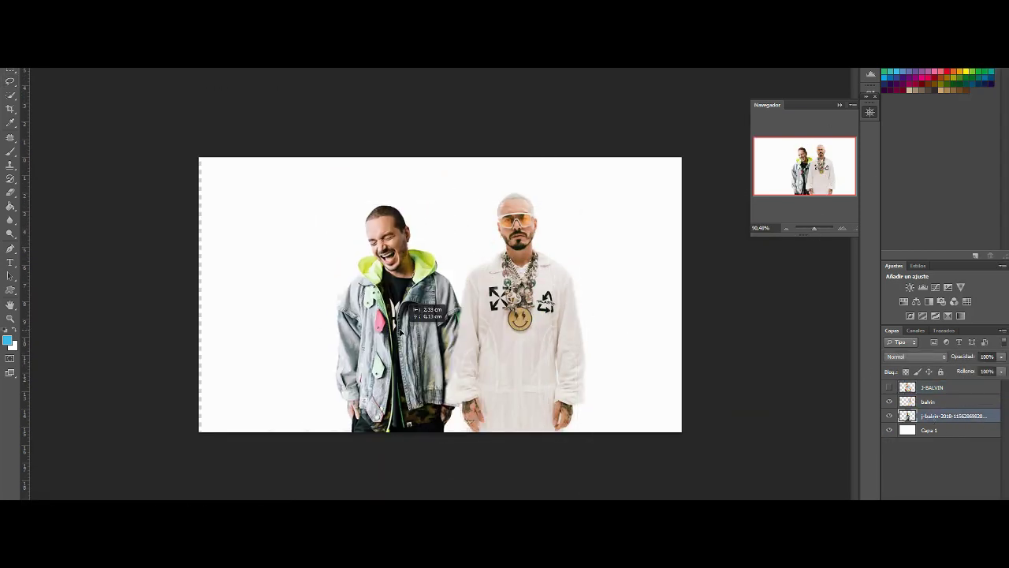
click(886, 387)
drag(366, 300, 308, 300)
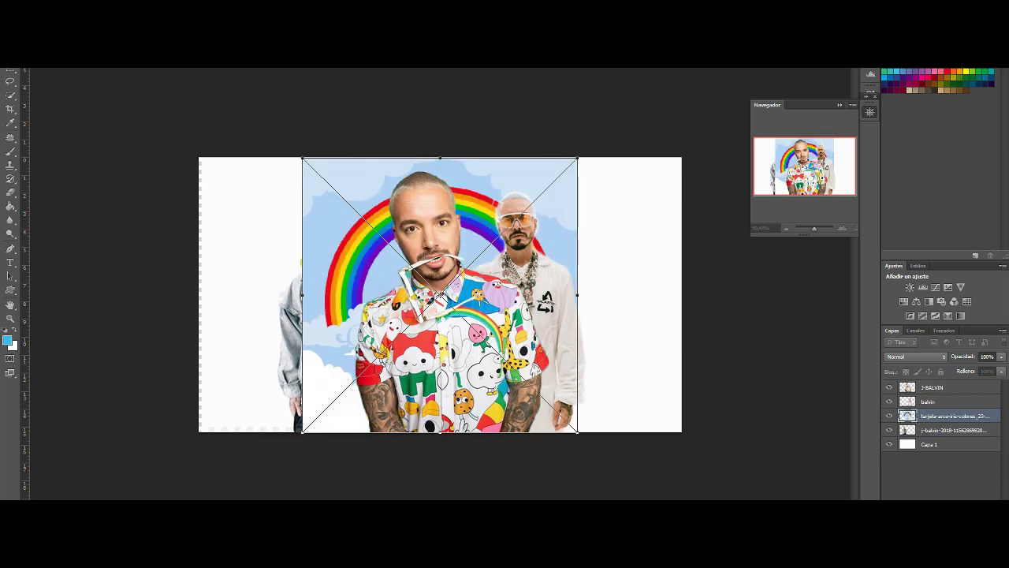
- Place the rainbow-and-clouds image and send its layer behind all three cutouts
key(Return)
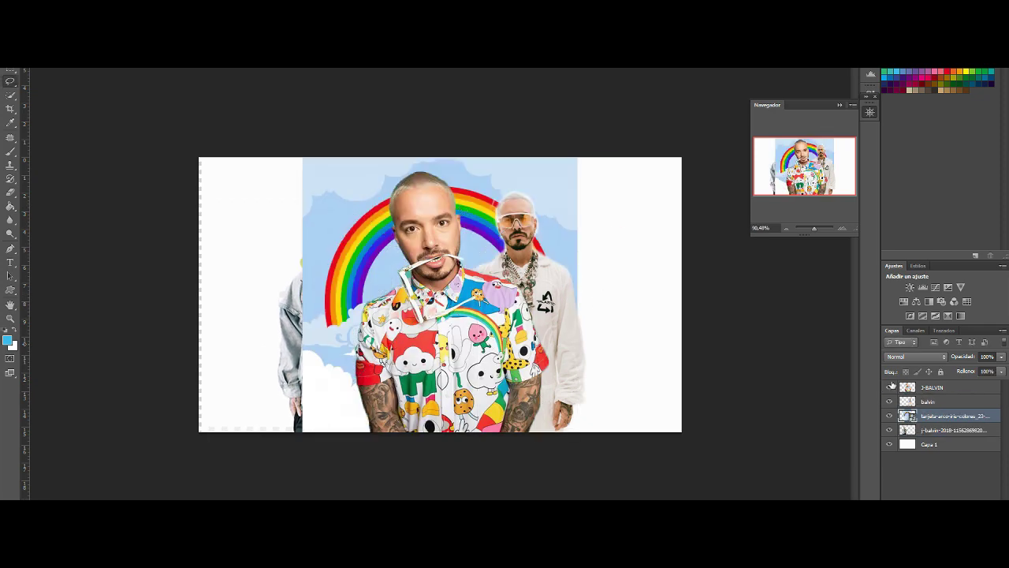
key(ctrl+bracketleft)
- On the denim-jacket layer, remove the stray leftover lines above the head and beside the central figure
drag(814, 228, 819, 228)
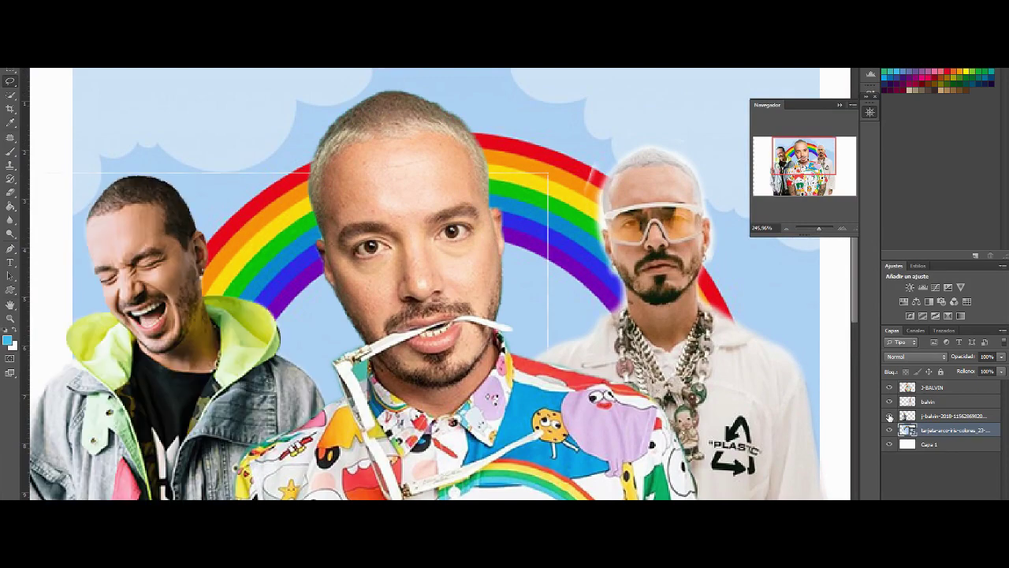
click(946, 415)
key(b)
right_click(213, 169)
key(Return)
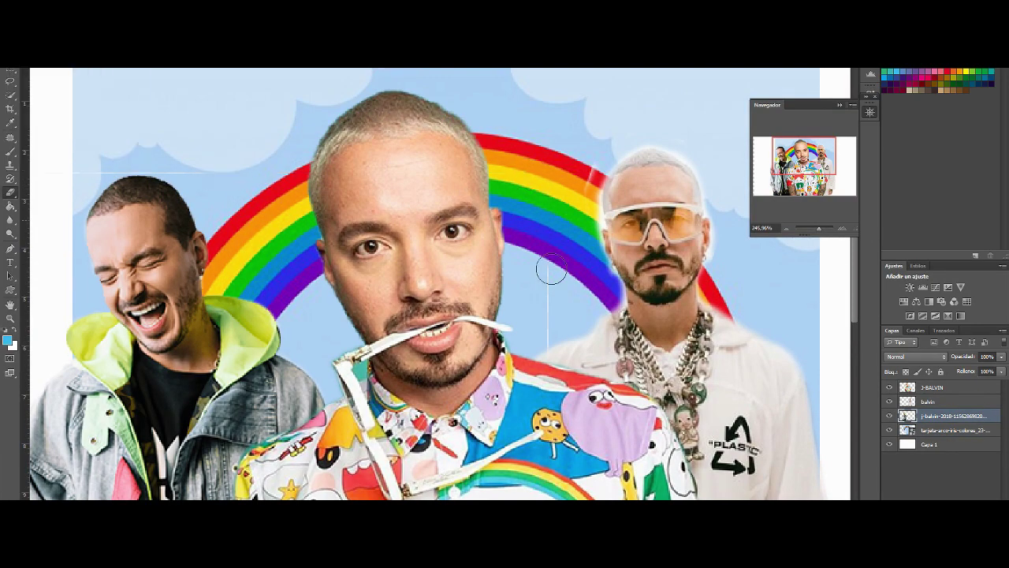
scroll(423, 73, left, 5)
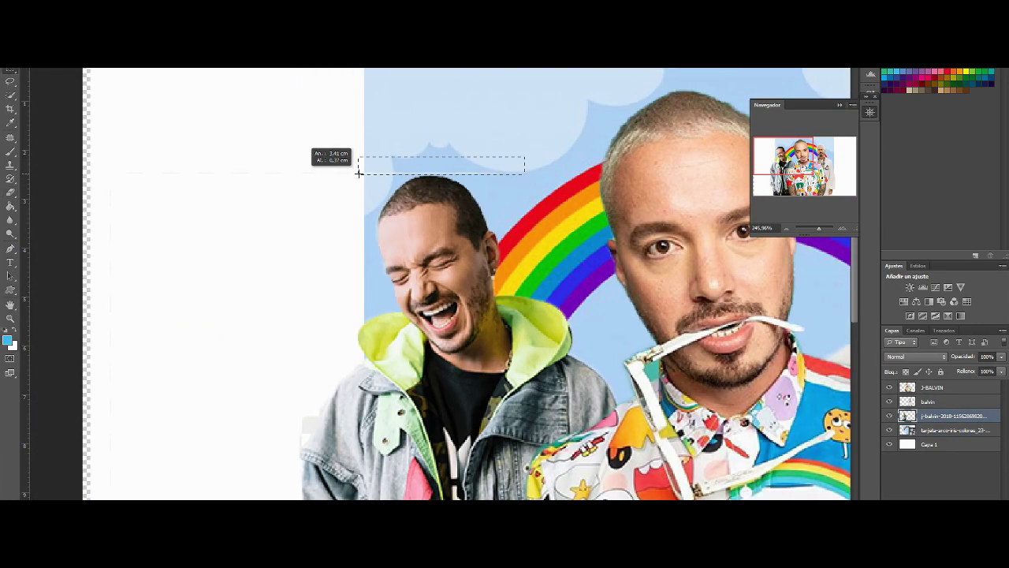
- Erase the faint leftover line in the white area left of the denim jacket
key(e)
scroll(149, 144, down, 2)
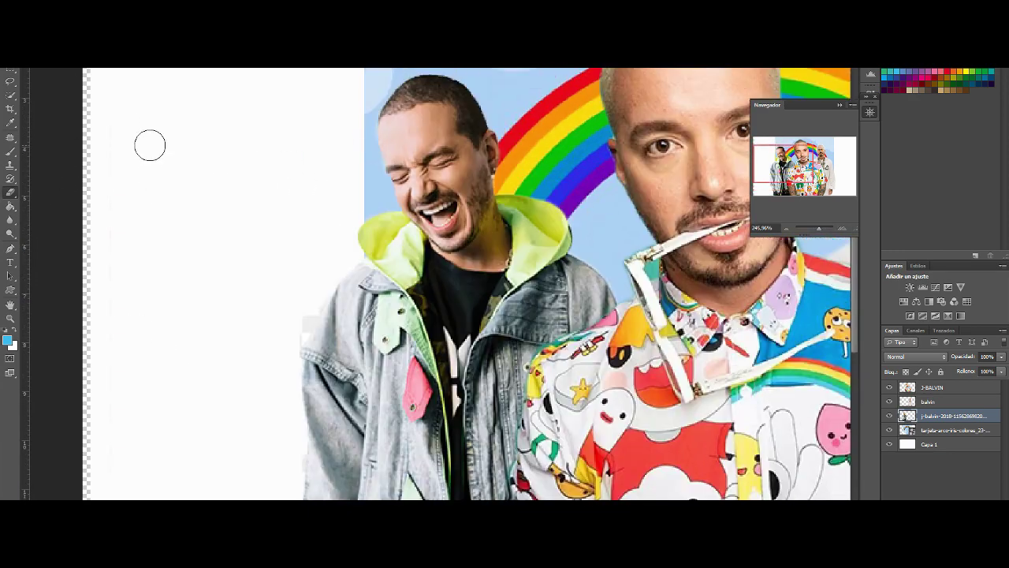
scroll(106, 406, up, 1)
scroll(139, 279, down, 3)
scroll(117, 458, down, 2)
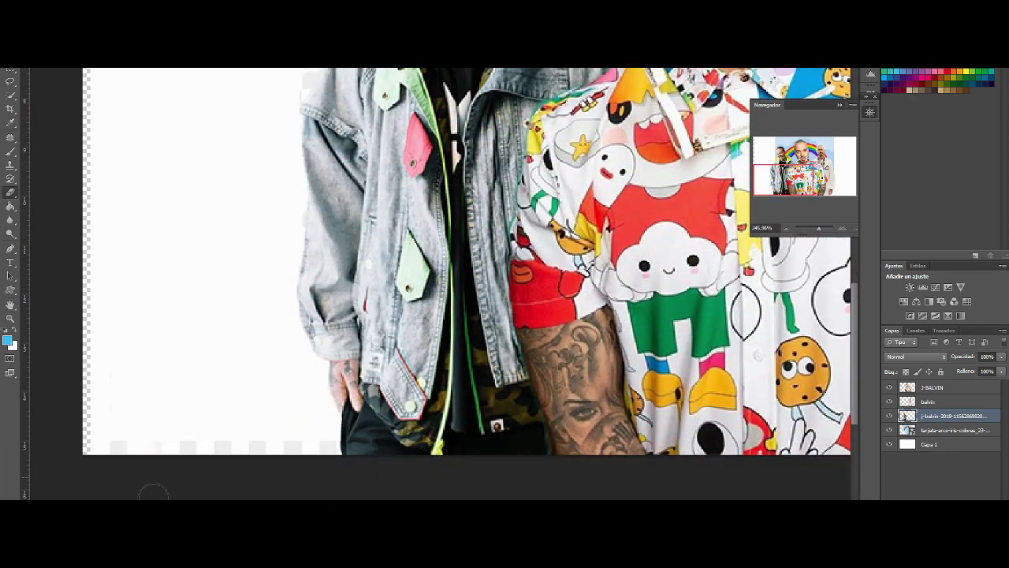
- Stretch the white Capa 1 background layer to cover the transparent strip along the canvas's left edge
click(931, 444)
key(ctrl+t)
key(l)
click(430, 213)
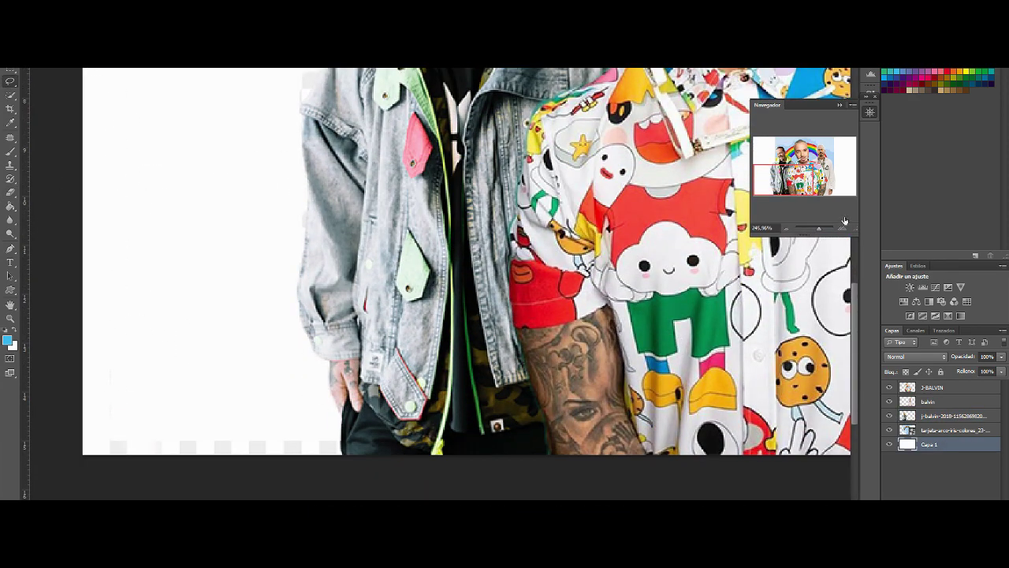
key(ctrl+0)
- On the balvin layer, erase the white streak over the rainbow and trim the halo at the top of the white-suit figure's head
click(930, 387)
drag(812, 228, 822, 228)
key(b)
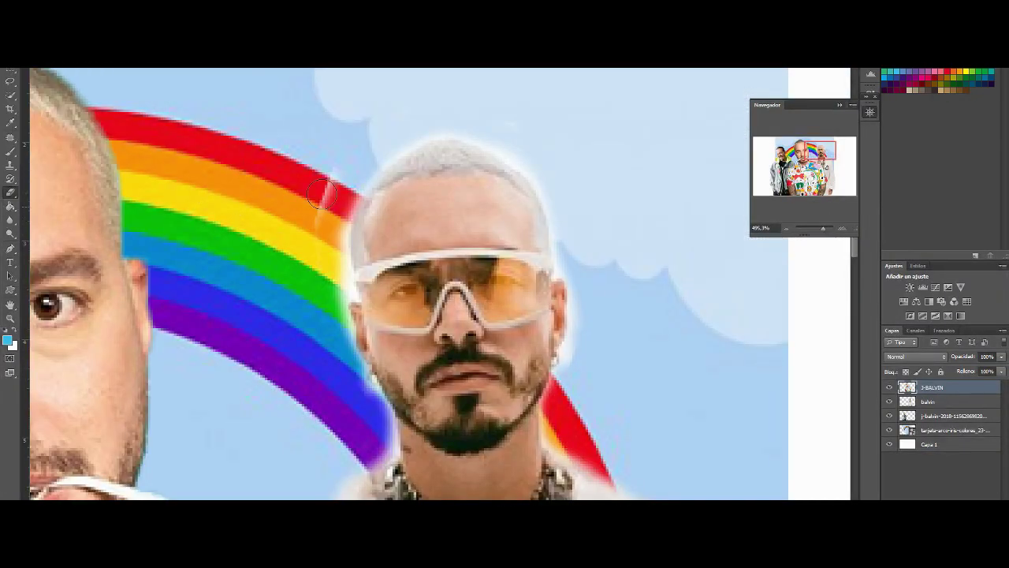
key(alt+bracketleft)
click(566, 246)
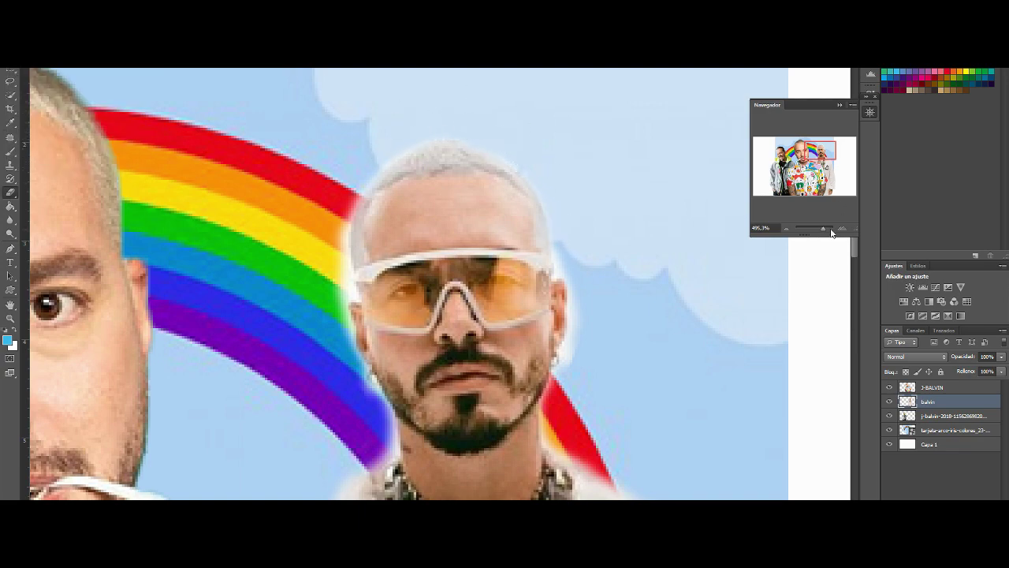
- Erase the white halo along the left side of the white-suit figure's face and neck
drag(831, 233, 823, 229)
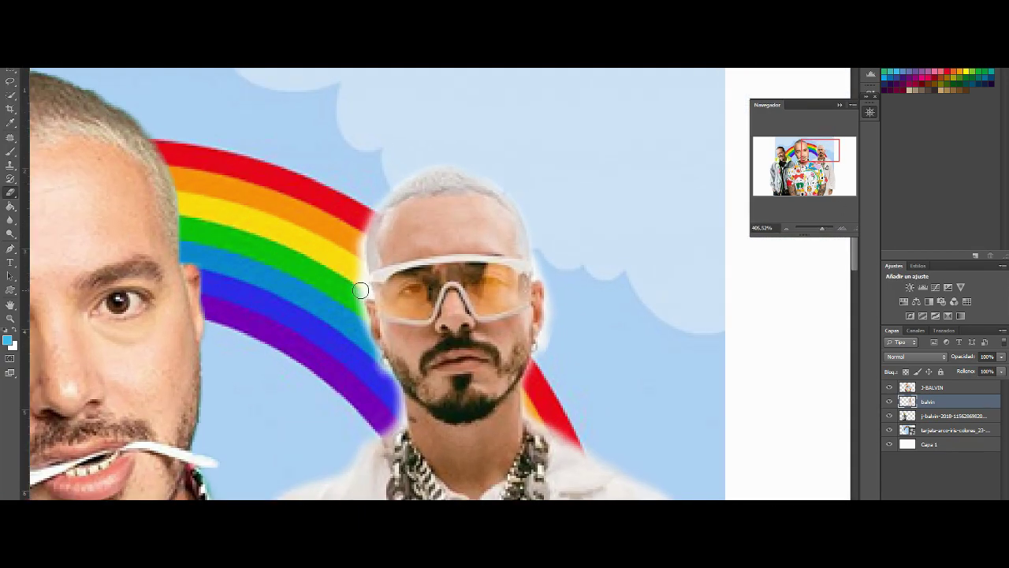
mouse_move(361, 290)
mouse_down()
mouse_move(354, 252)
mouse_move(361, 329)
mouse_up()
drag(378, 371, 399, 430)
drag(400, 429, 396, 303)
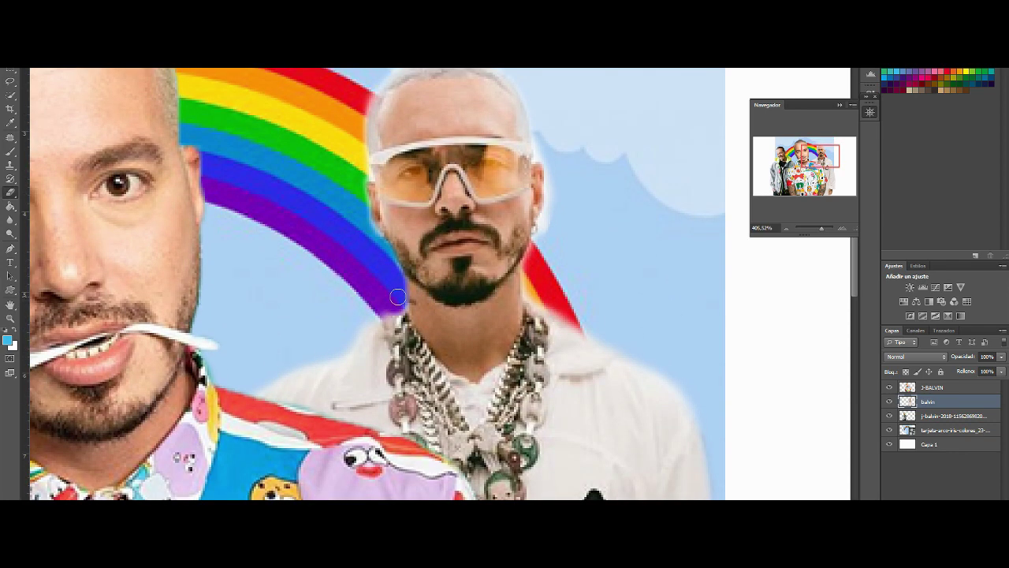
- Erase the white halo beside the right ear and cheek of the white-suit figure
scroll(534, 238, up, 3)
drag(551, 247, 552, 281)
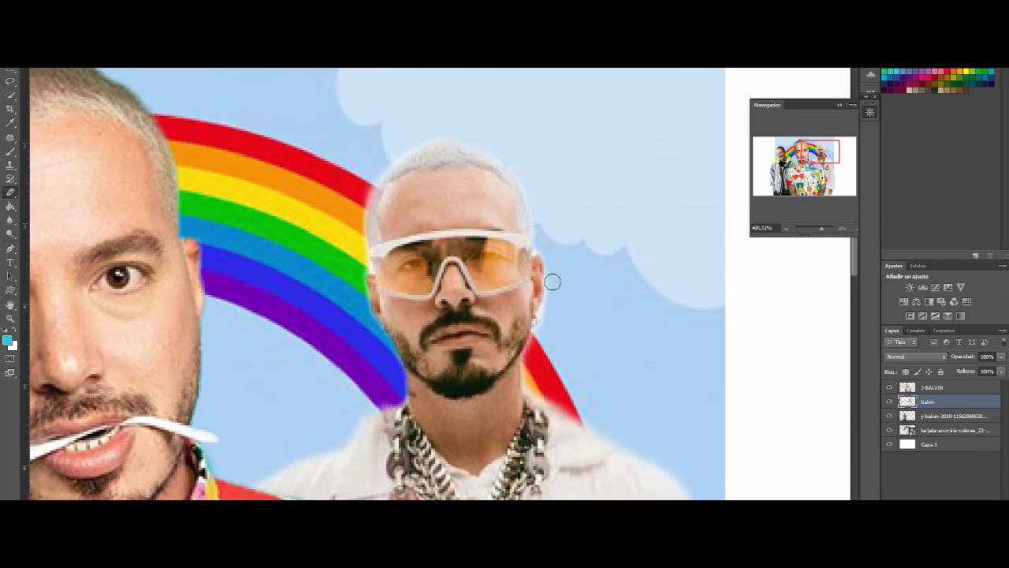
scroll(544, 296, up, 2)
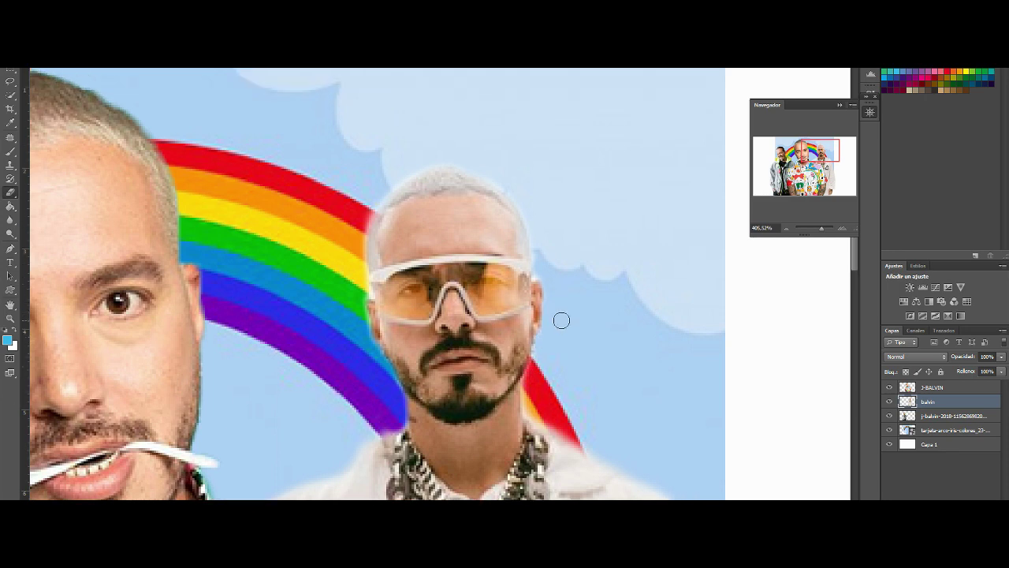
- Erase the remaining halo around the white-suit figure's head on the balvin layer, using a soft eraser
click(35, 47)
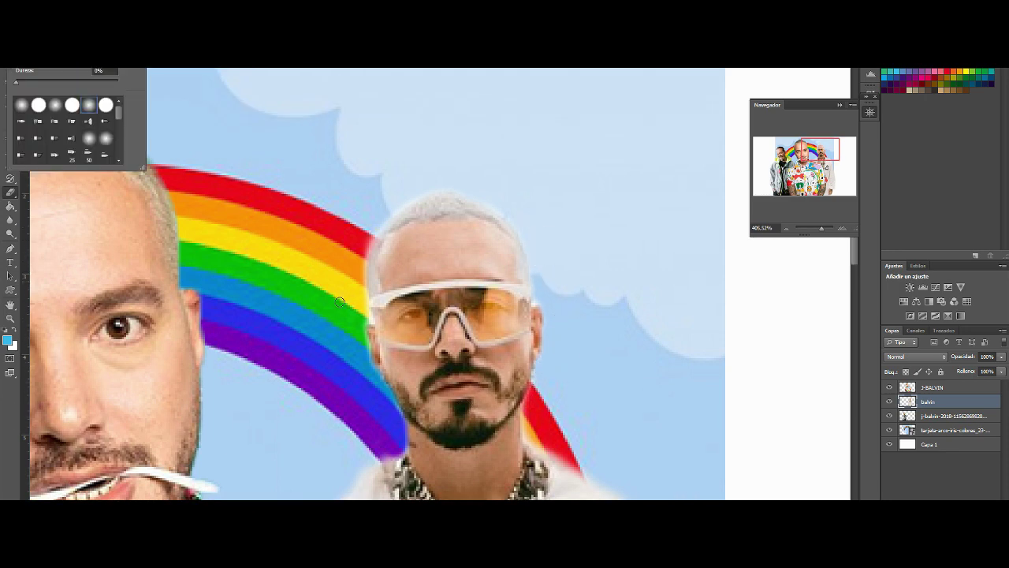
click(366, 309)
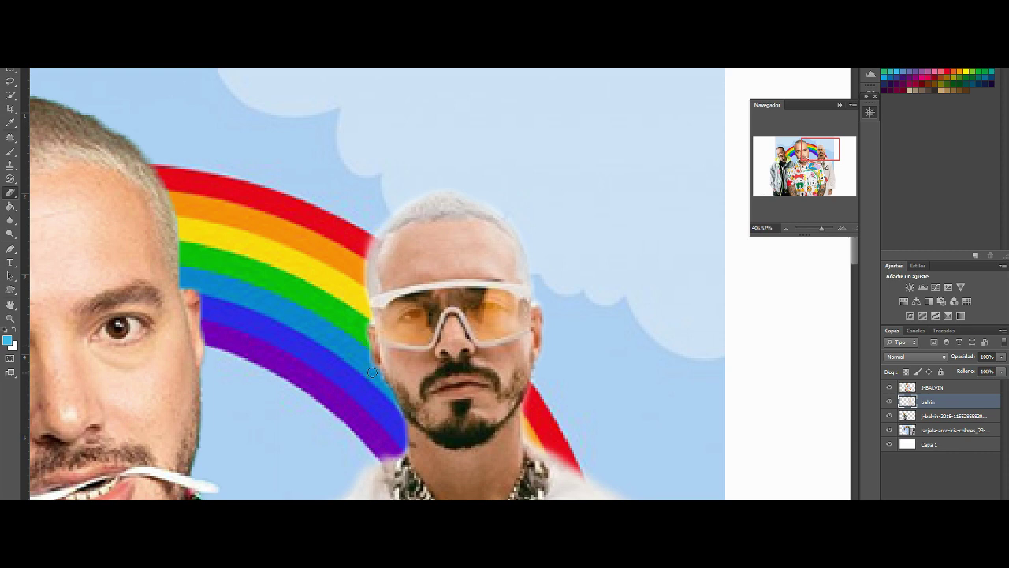
click(36, 47)
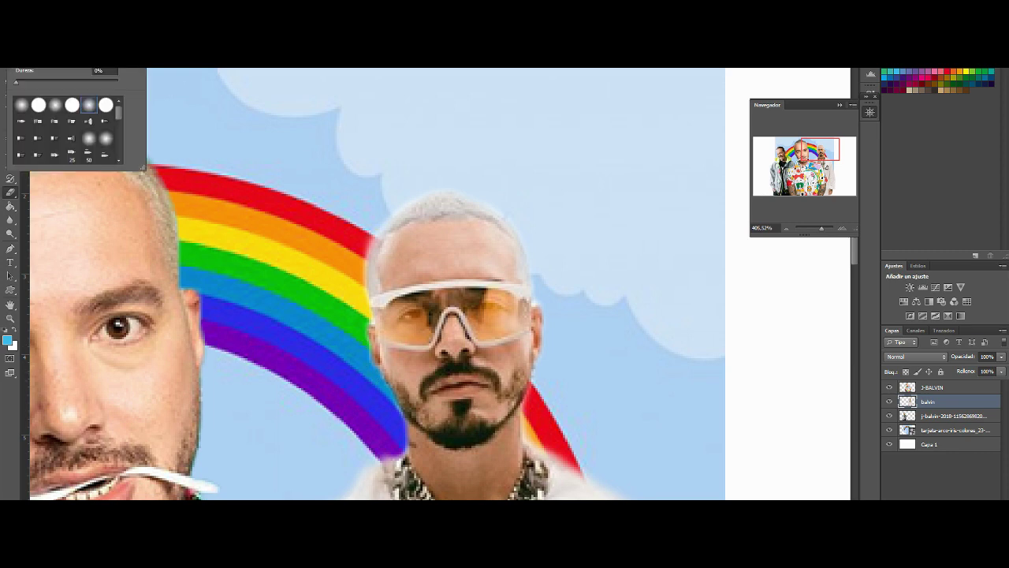
click(509, 208)
scroll(624, 321, down, 5)
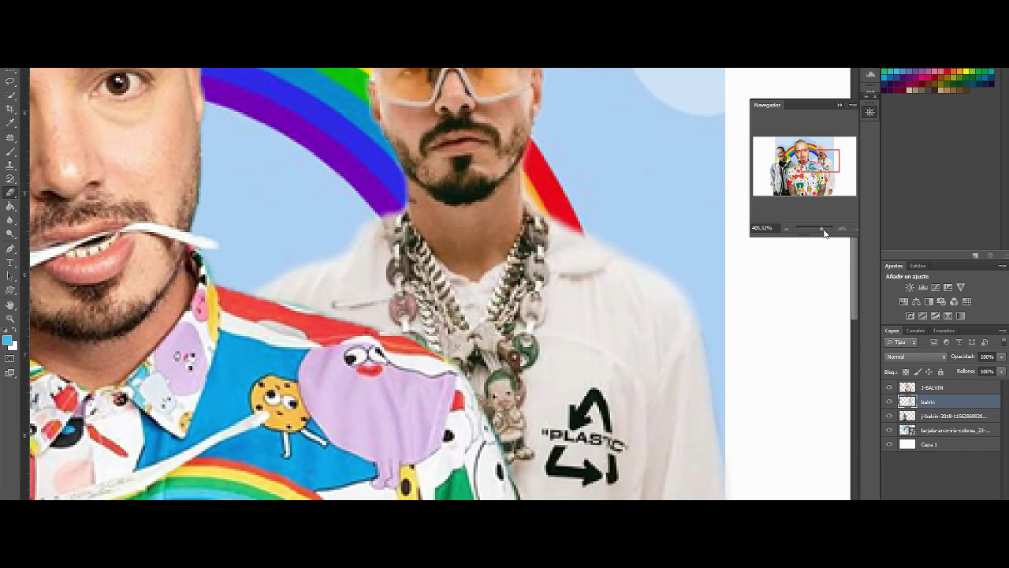
drag(825, 233, 813, 229)
- Rasterize the rainbow background layer and stretch it to nearly the full canvas width, extending past the canvas's upper and lower edges
right_click(930, 430)
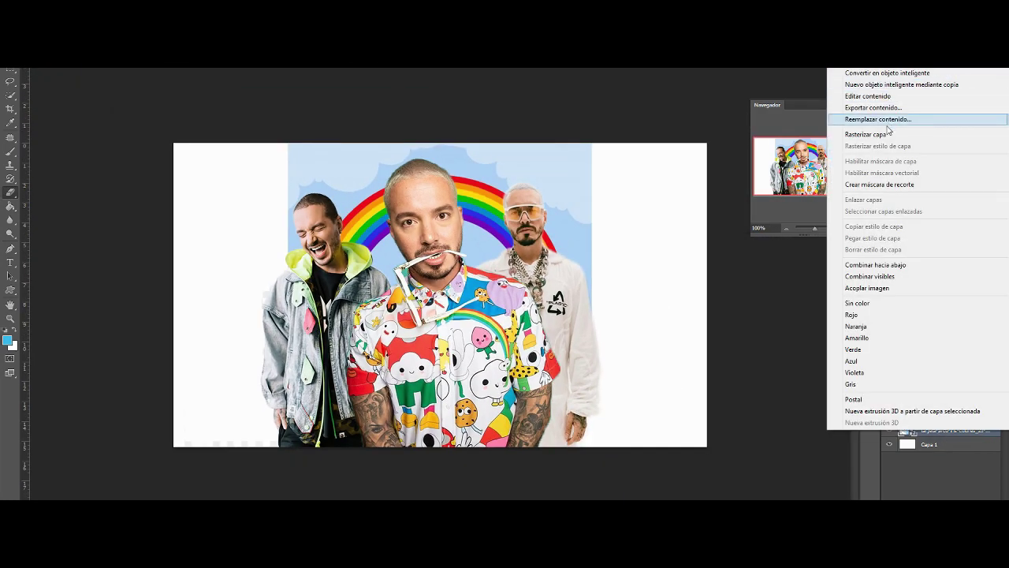
key(Escape)
key(ctrl+t)
drag(592, 296, 716, 276)
drag(289, 296, 174, 295)
drag(444, 142, 444, 68)
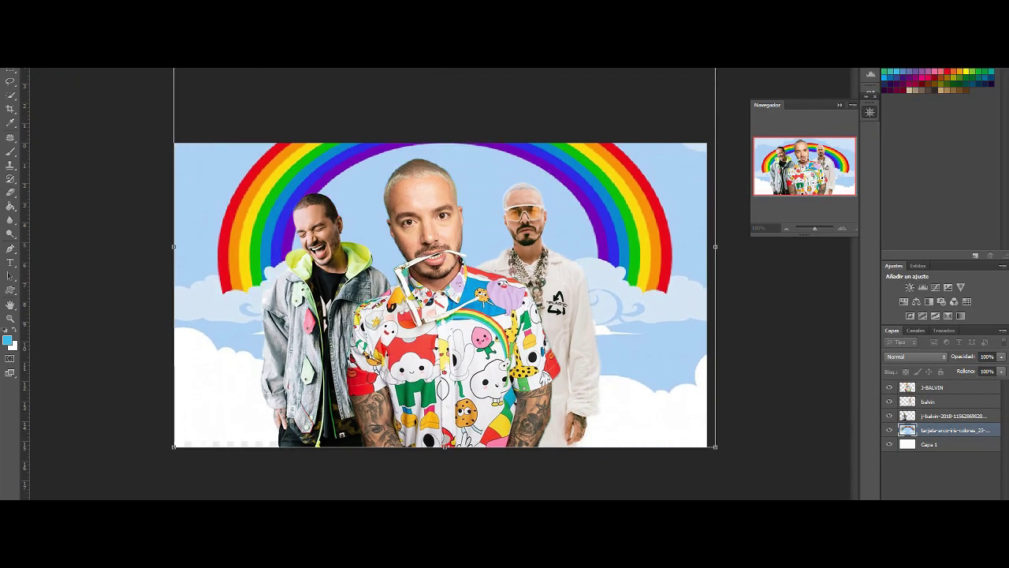
drag(444, 446, 443, 465)
drag(716, 252, 666, 260)
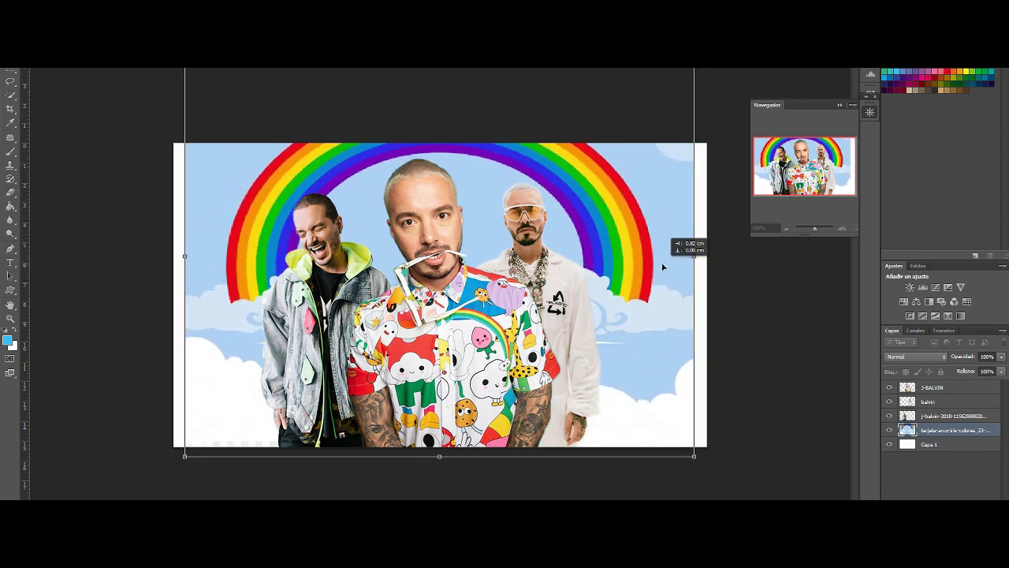
key(Return)
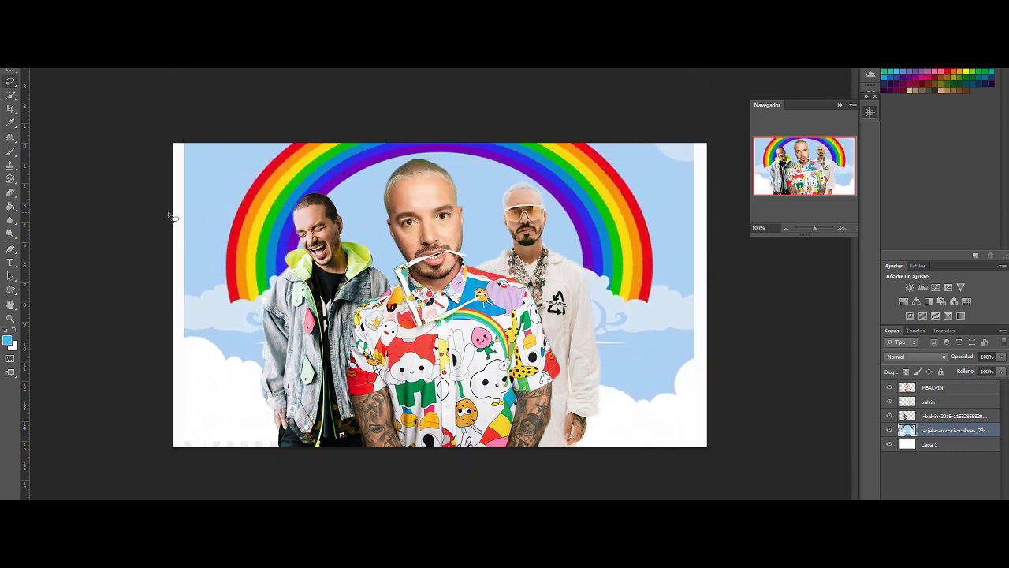
- Erase the left and right edges of the rainbow background softly so they fade into white
click(12, 191)
mouse_move(680, 136)
mouse_down()
mouse_move(700, 169)
mouse_move(712, 241)
mouse_move(660, 474)
mouse_move(710, 312)
mouse_move(707, 268)
mouse_move(666, 389)
mouse_move(680, 410)
mouse_up()
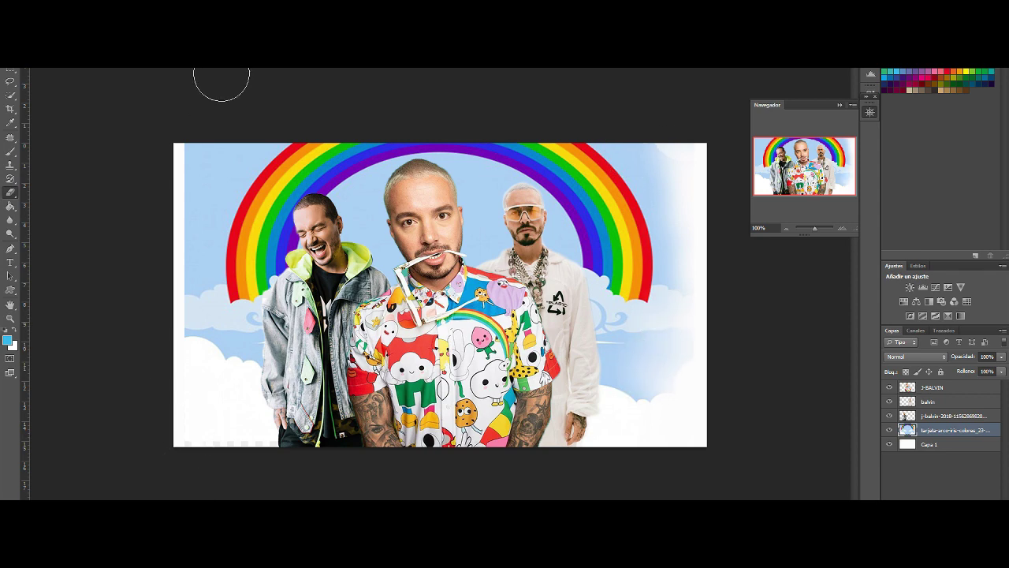
drag(188, 166, 173, 264)
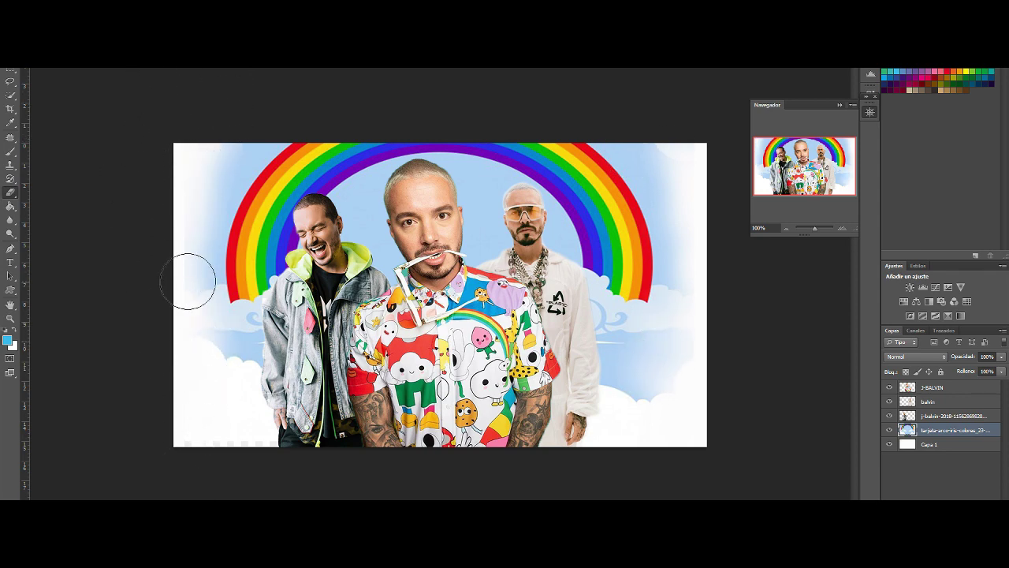
- Stretch the white Capa 1 layer slightly past the canvas's bottom edge
click(913, 443)
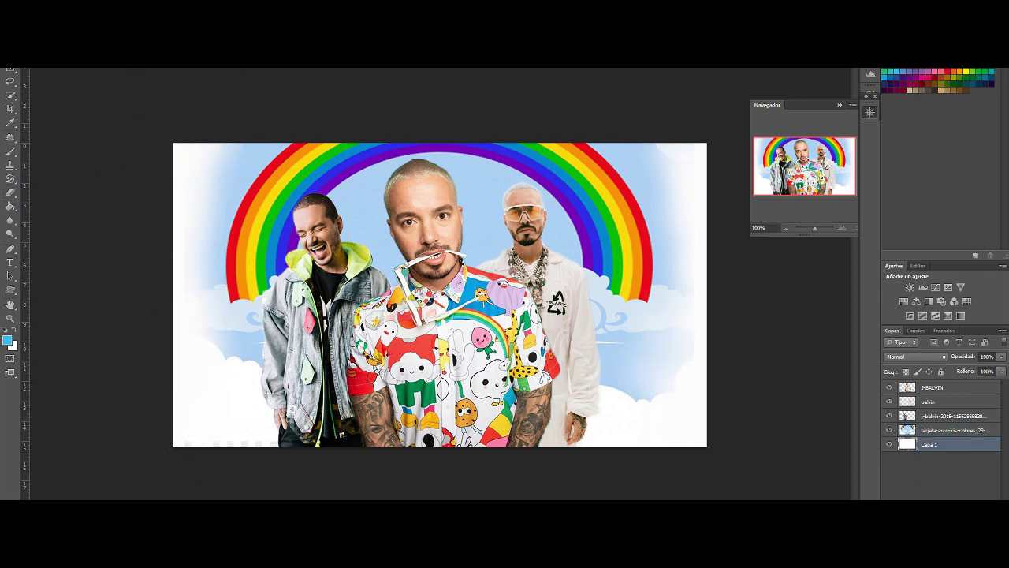
key(ctrl+t)
drag(438, 448, 439, 454)
key(v)
key(Return)
- On the denim-jacket figure's layer, outline the checkered remnant beside the trousers with the Polygonal Lasso and delete it
scroll(442, 355, up, 3)
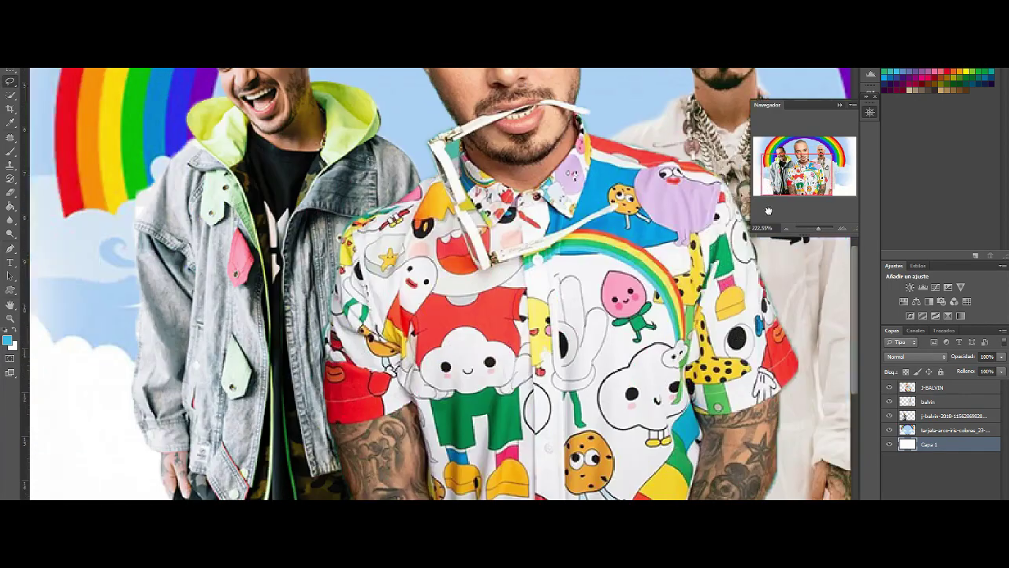
scroll(859, 356, down, 2)
click(907, 416)
click(890, 416)
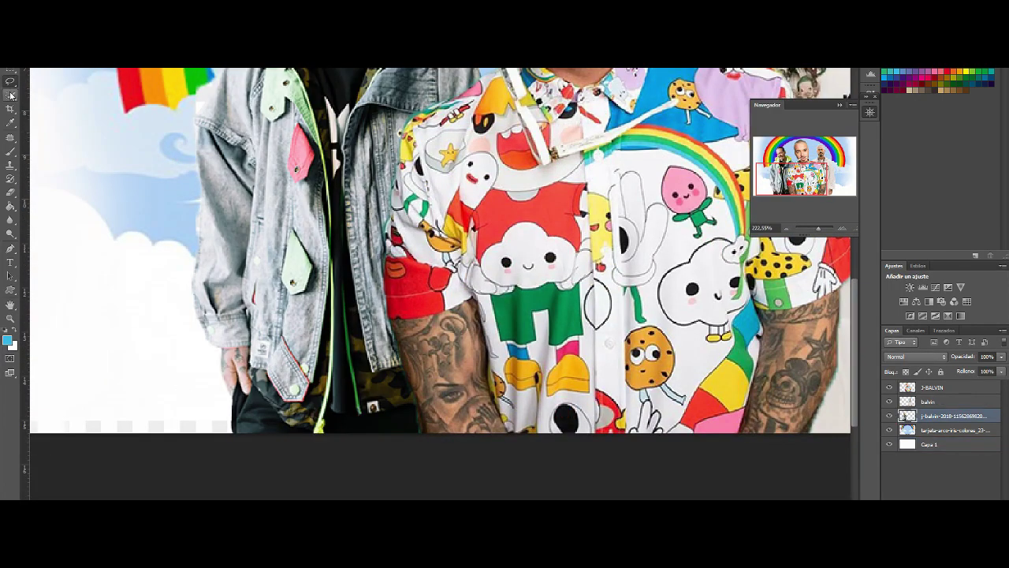
right_click(10, 81)
click(47, 93)
click(232, 421)
click(108, 365)
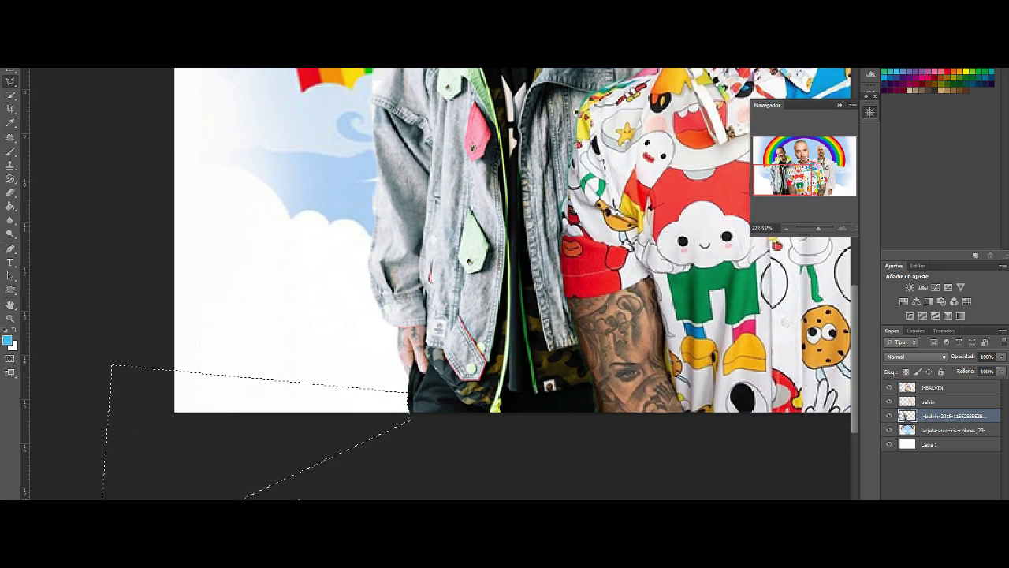
mouse_move(829, 232)
mouse_down()
mouse_move(804, 228)
mouse_move(816, 228)
mouse_up()
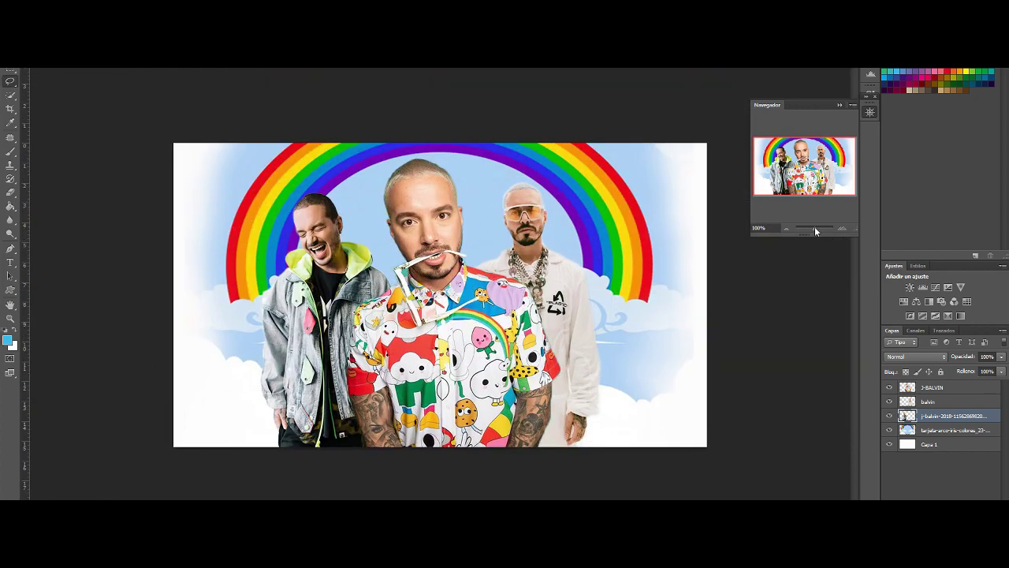
- Place the rainbow smiley as the topmost layer, rasterize it and delete its white background using a Magic Wand selection
key(Return)
key(ctrl+shift+bracketright)
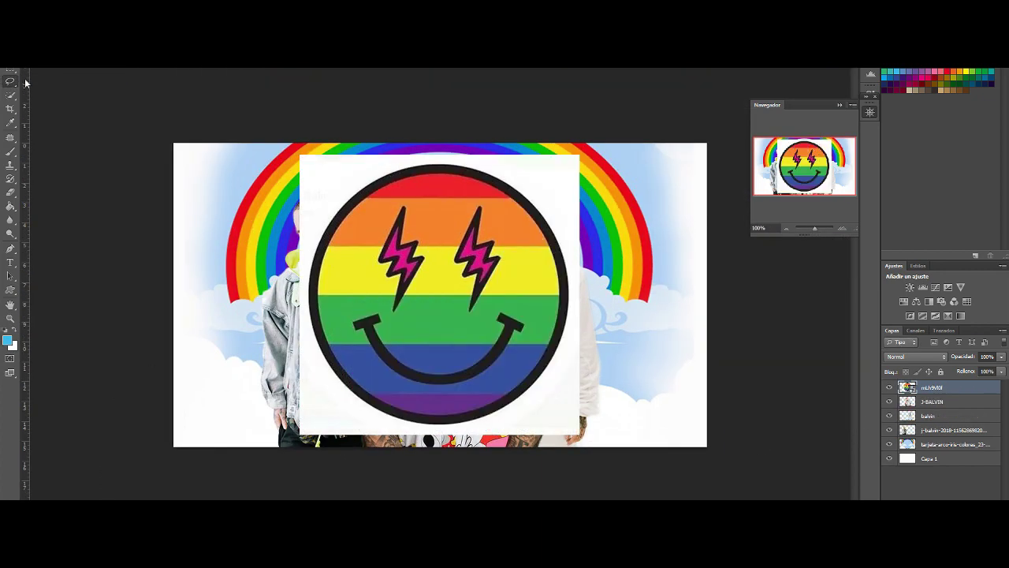
key(w)
click(367, 183)
key(Delete)
key(Return)
right_click(892, 386)
click(828, 248)
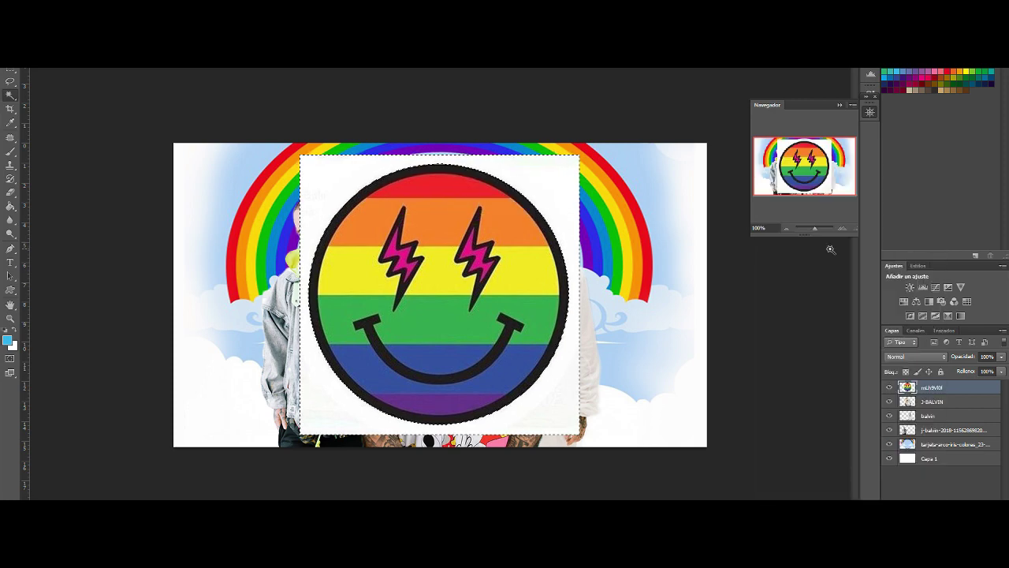
key(Delete)
- Scale the rainbow smiley down, tilt it counterclockwise and place it in the canvas's lower-right corner
drag(569, 163, 696, 354)
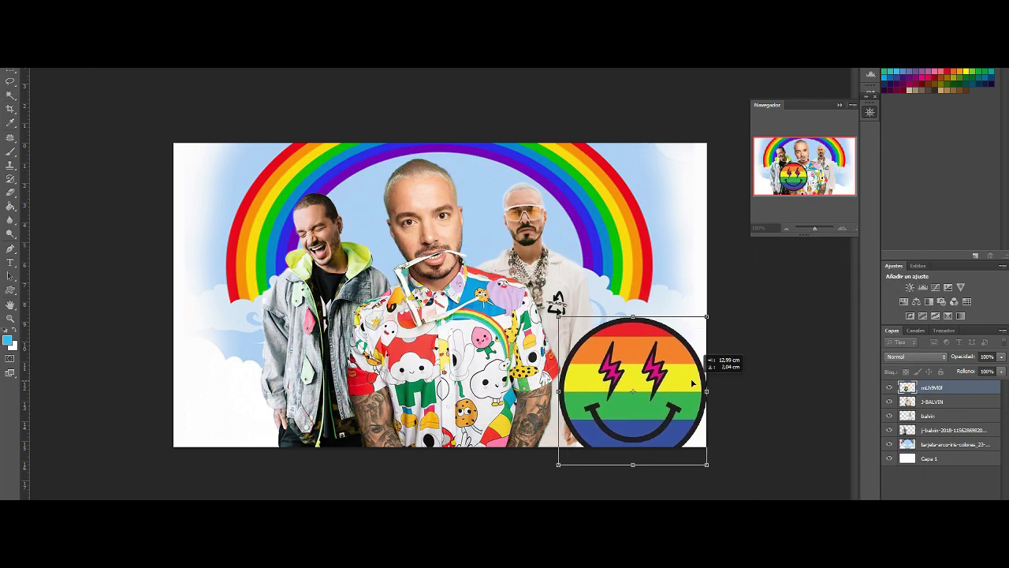
drag(719, 432, 669, 284)
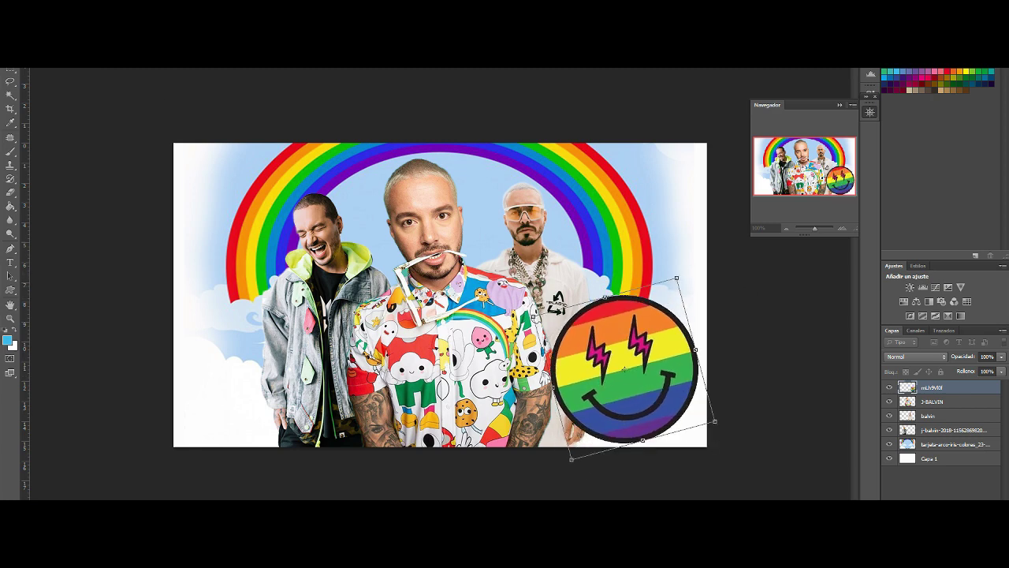
click(209, 63)
key(Return)
click(209, 63)
click(410, 226)
drag(719, 241, 728, 242)
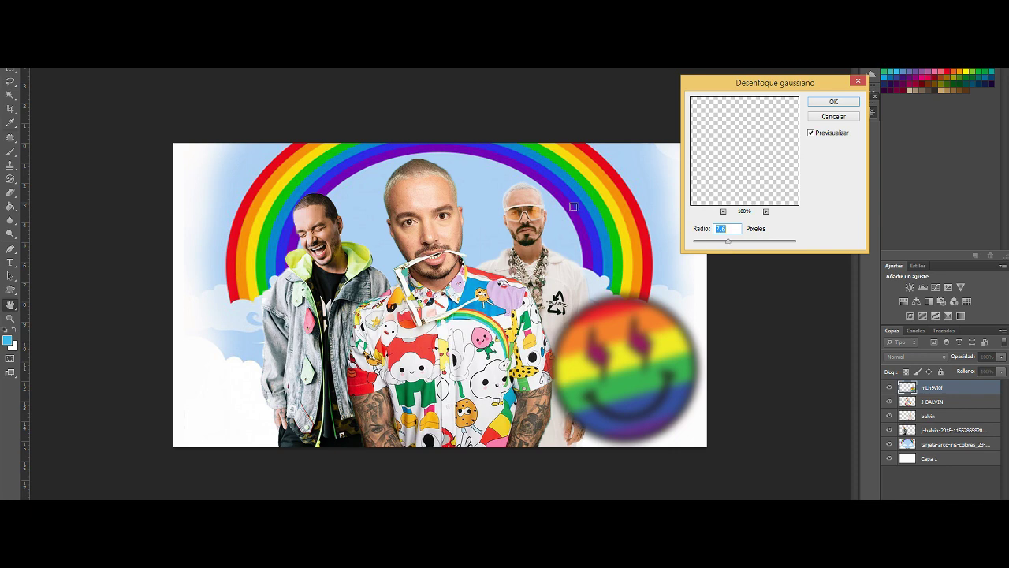
key(Escape)
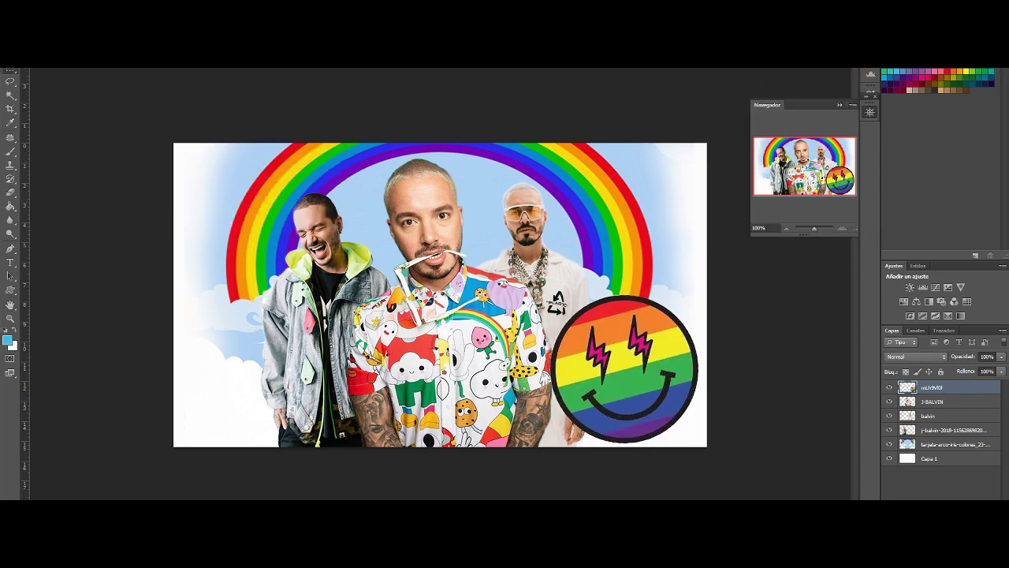
click(209, 63)
mouse_move(225, 106)
click(406, 217)
click(831, 120)
- Duplicate the rainbow smiley layer and apply a Gaussian blur to the lower copy as a soft shadow
key(ctrl+j)
click(209, 63)
click(406, 217)
mouse_move(717, 241)
mouse_down()
mouse_move(751, 244)
mouse_move(705, 243)
mouse_move(742, 243)
mouse_move(732, 244)
mouse_up()
key(Escape)
click(927, 401)
click(209, 63)
mouse_move(226, 107)
click(406, 218)
key(Escape)
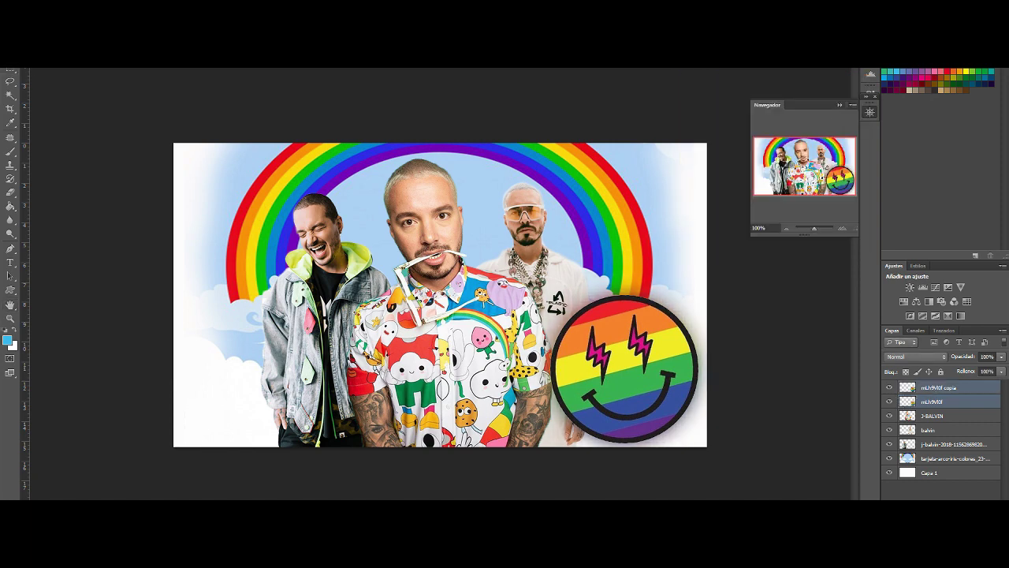
- Shrink both rainbow smiley layers together and rotate them clockwise in the canvas's lower-right corner
drag(527, 271, 579, 298)
drag(728, 299, 714, 377)
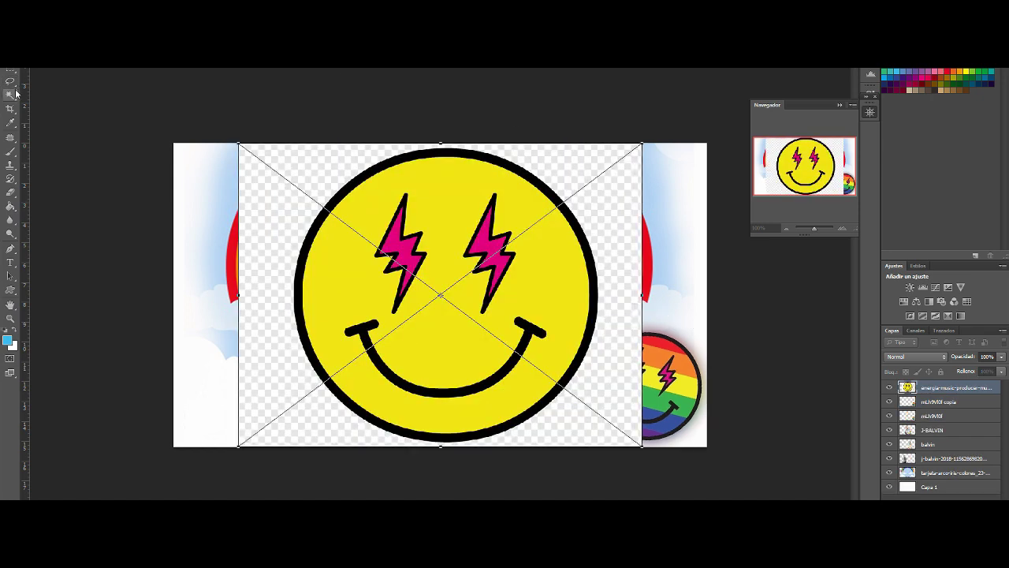
- Place the yellow smiley image, rasterize its layer and remove the checkered background around it
key(Return)
right_click(950, 387)
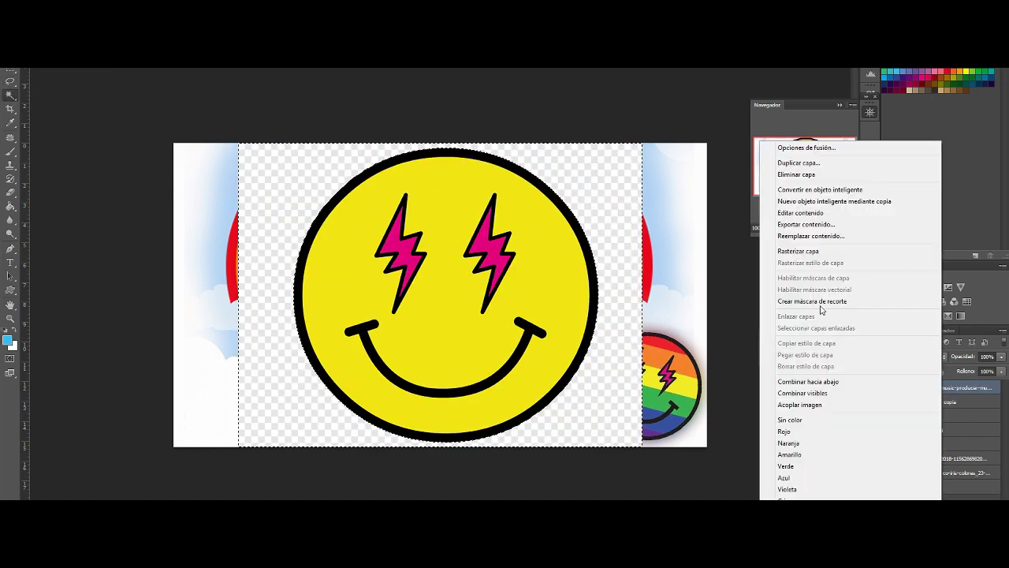
click(815, 254)
- Scale the yellow smiley down, tilt it counterclockwise and place it in the canvas's lower-left corner
key(ctrl+t)
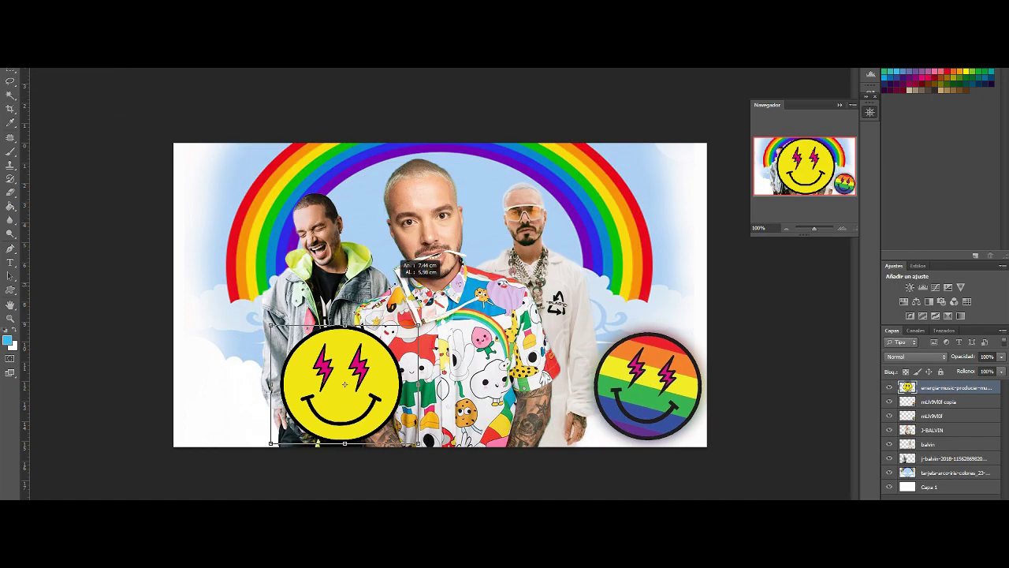
drag(335, 392, 239, 386)
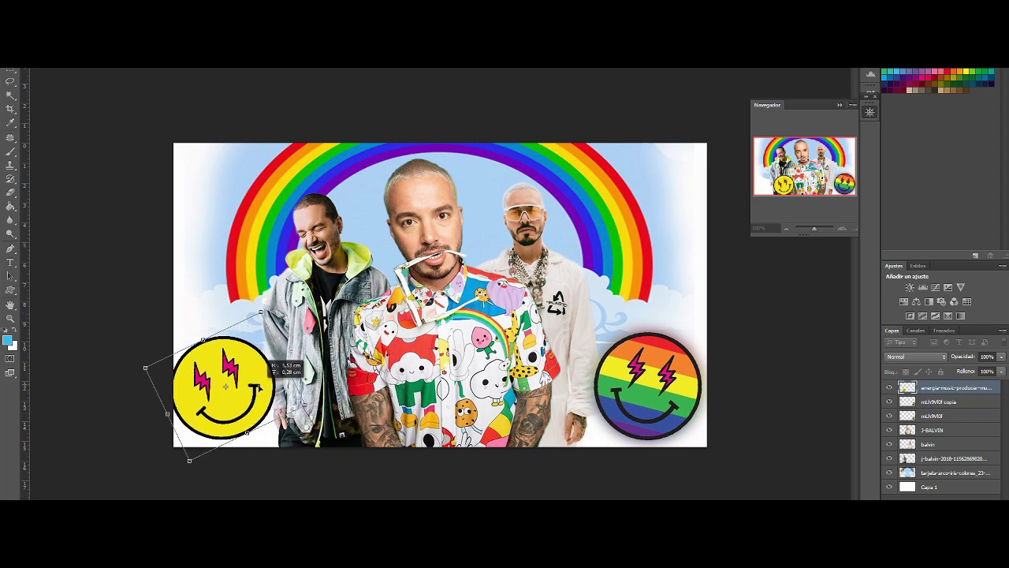
click(962, 405)
key(Return)
- Move the yellow smiley's layer below the denim-jacket figure's layer and shrink the smiley slightly
drag(963, 405, 955, 467)
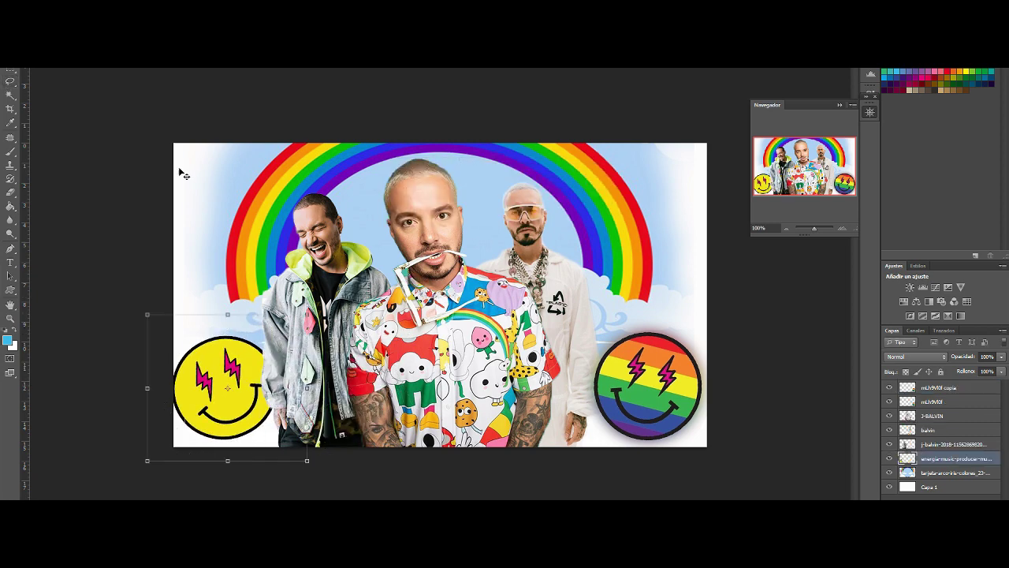
drag(148, 315, 158, 327)
click(452, 209)
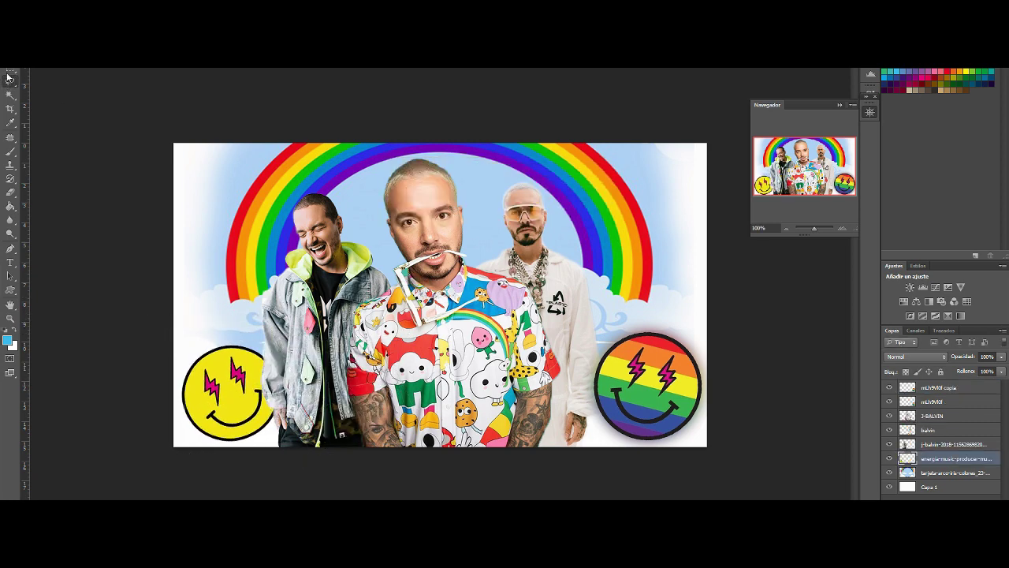
- Rasterize the yellow lightning bolt layer, then shrink and rotate the bolt over the rainbow's right end
right_click(939, 388)
click(788, 251)
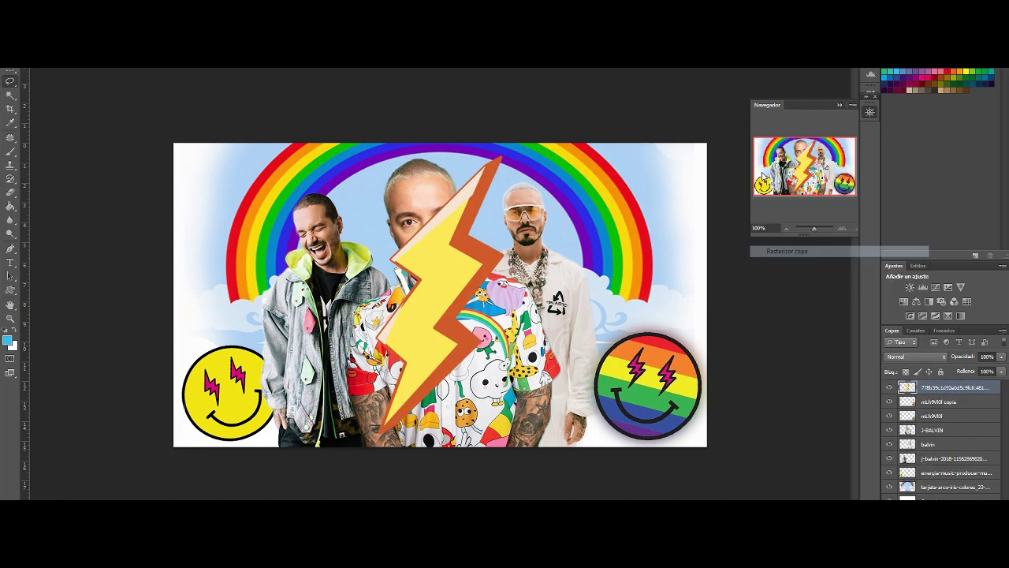
key(ctrl+t)
drag(505, 156, 458, 264)
drag(416, 351, 619, 241)
drag(658, 311, 676, 203)
key(Return)
- Colorize the lightning bolt purple with Hue/Saturation at hue 287, saturation 53 and lightness -52
key(ctrl+u)
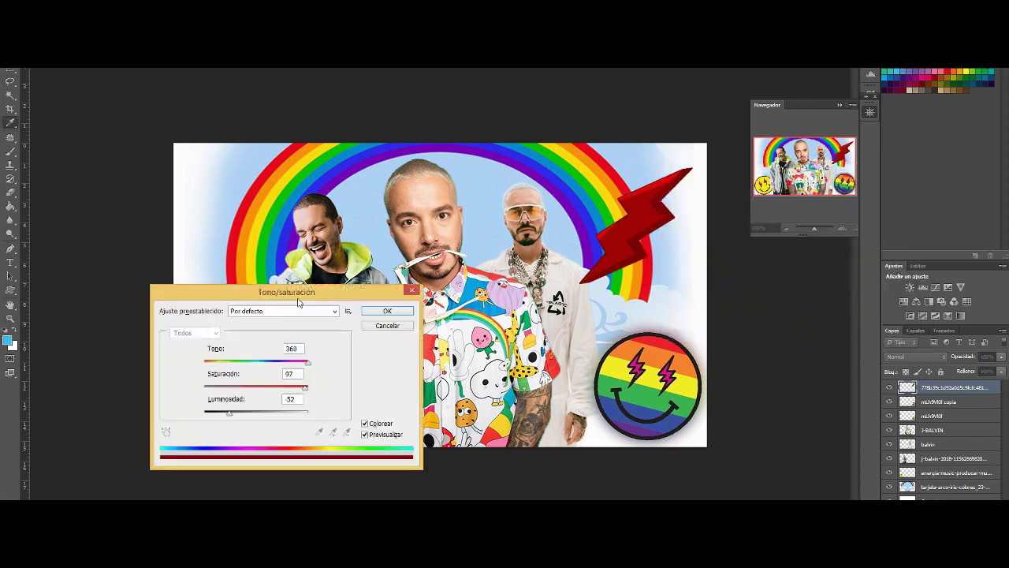
drag(300, 297, 451, 154)
drag(456, 244, 409, 249)
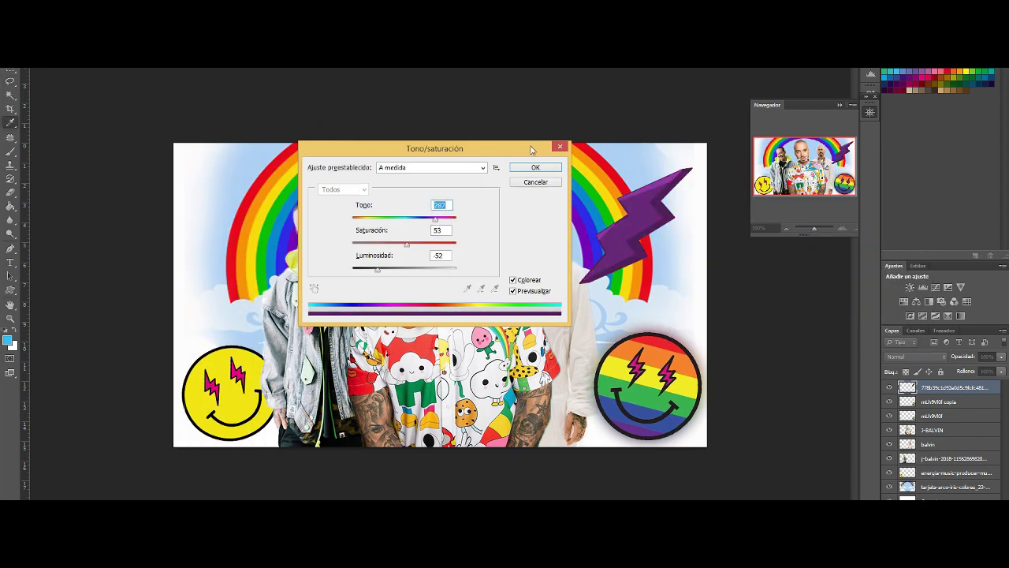
click(535, 167)
- Duplicate the purple bolt, mirror it horizontally over the rainbow's left end, and move its layer below the yellow smiley's layer
key(ctrl+j)
key(ctrl+t)
click(270, 387)
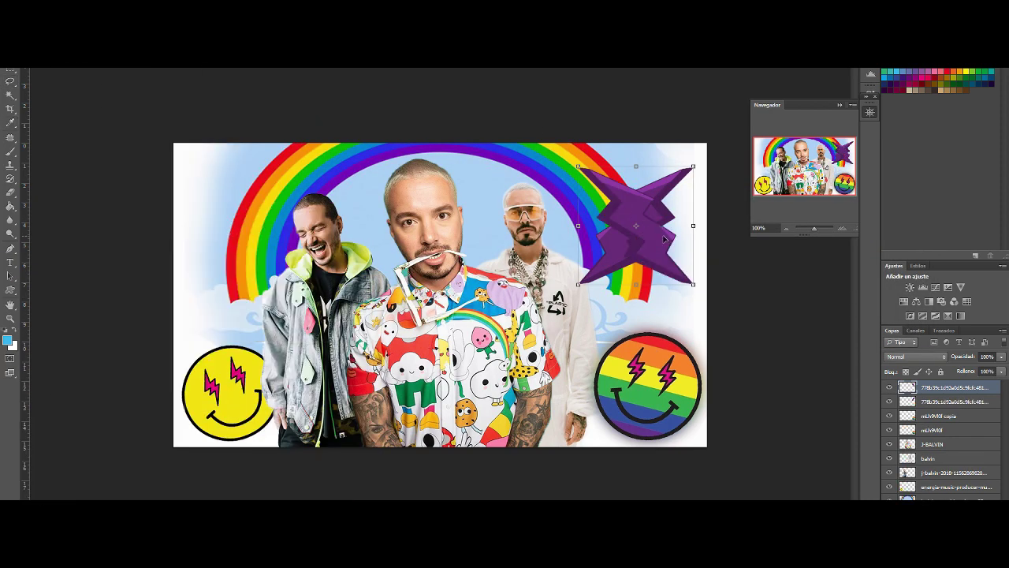
drag(664, 239, 266, 198)
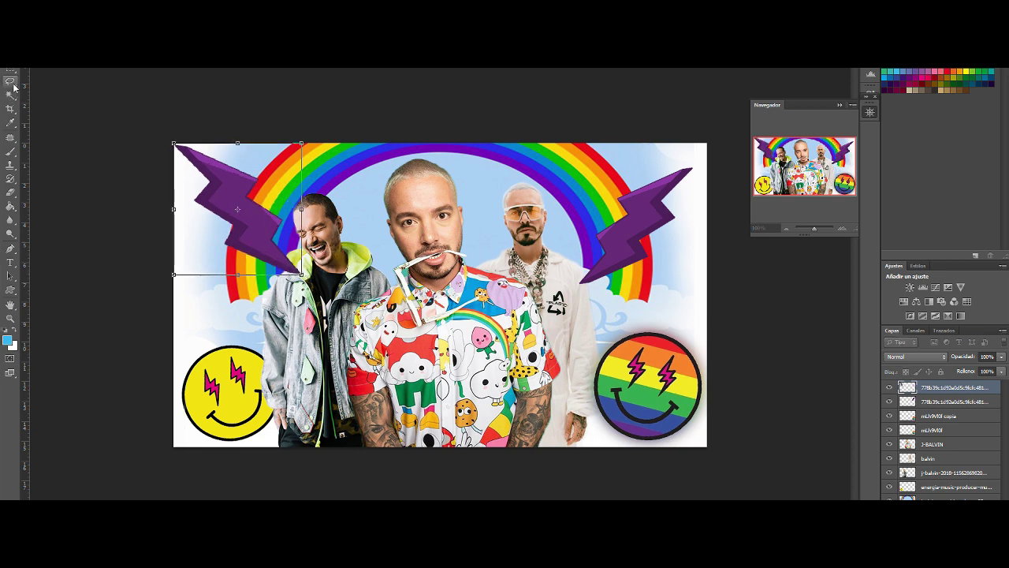
drag(997, 384, 941, 492)
- Colorize the lightning bolt at the rainbow's left end dark green with Hue/Saturation at hue 173, saturation 53 and lightness -52
key(ctrl+alt+u)
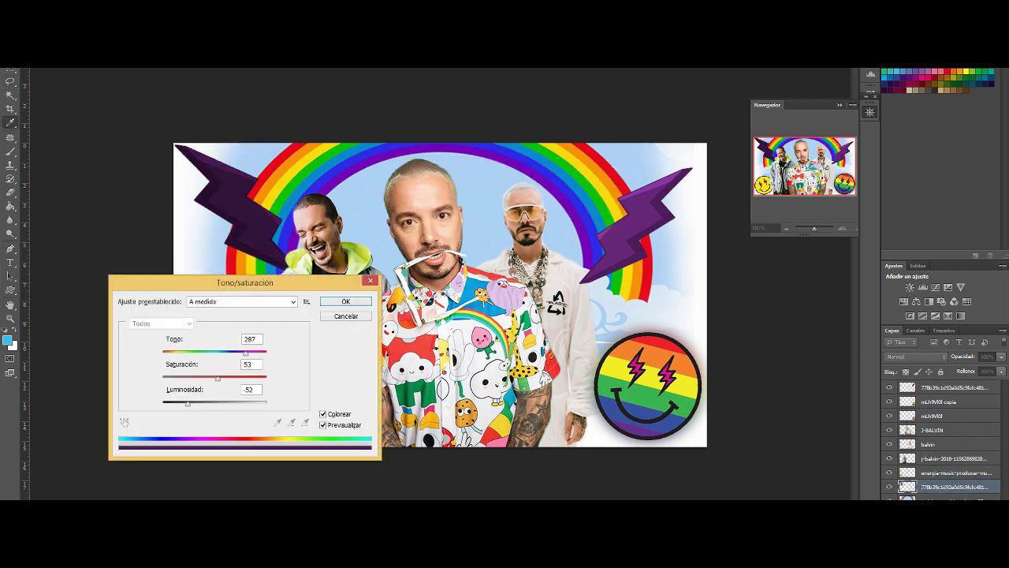
drag(245, 352, 214, 352)
key(Return)
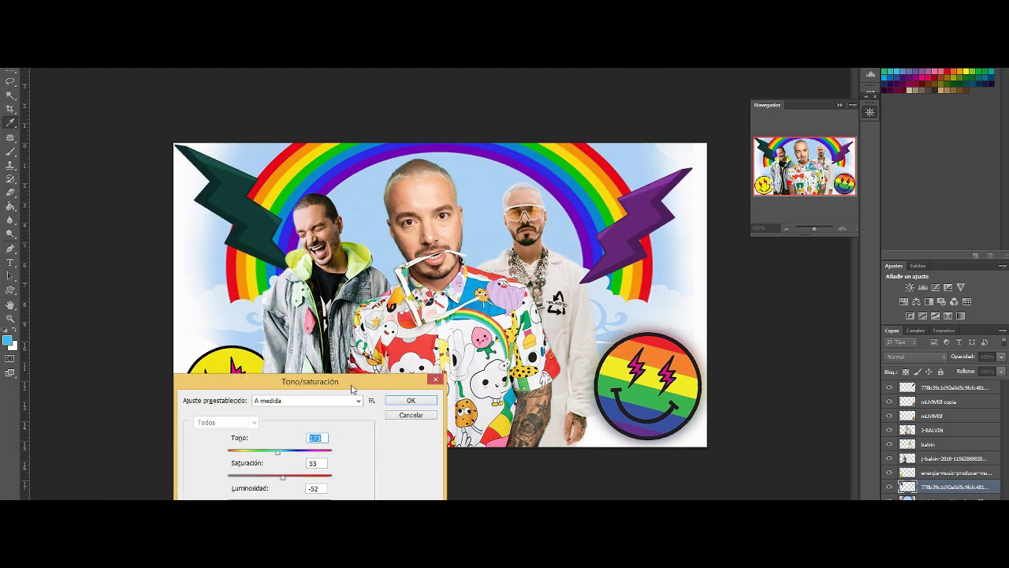
- Add the text COLORES, raise its layer to the top of the stack and place it over the central figure's shirt
drag(195, 248, 670, 391)
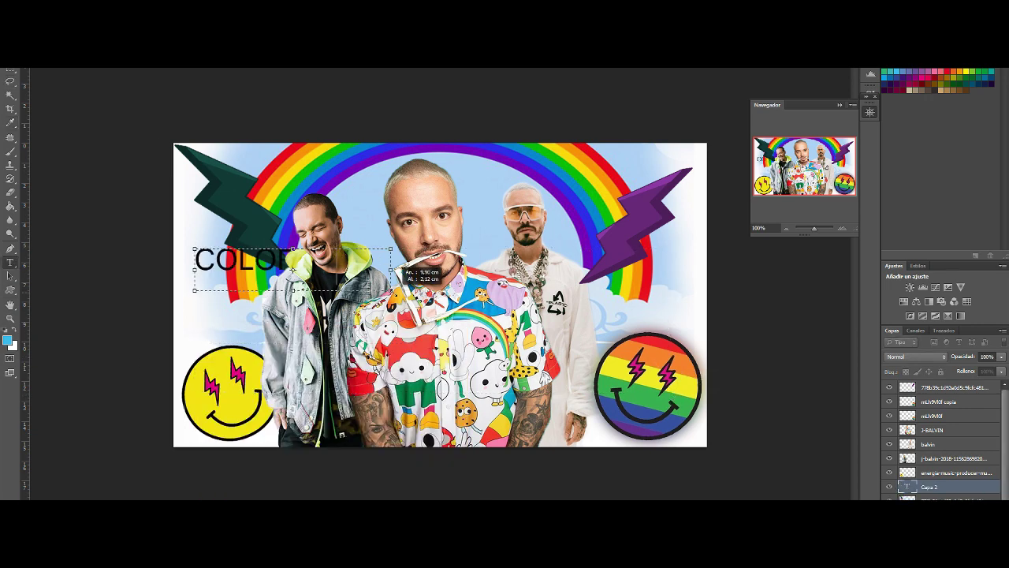
drag(935, 381, 935, 387)
drag(383, 262, 552, 370)
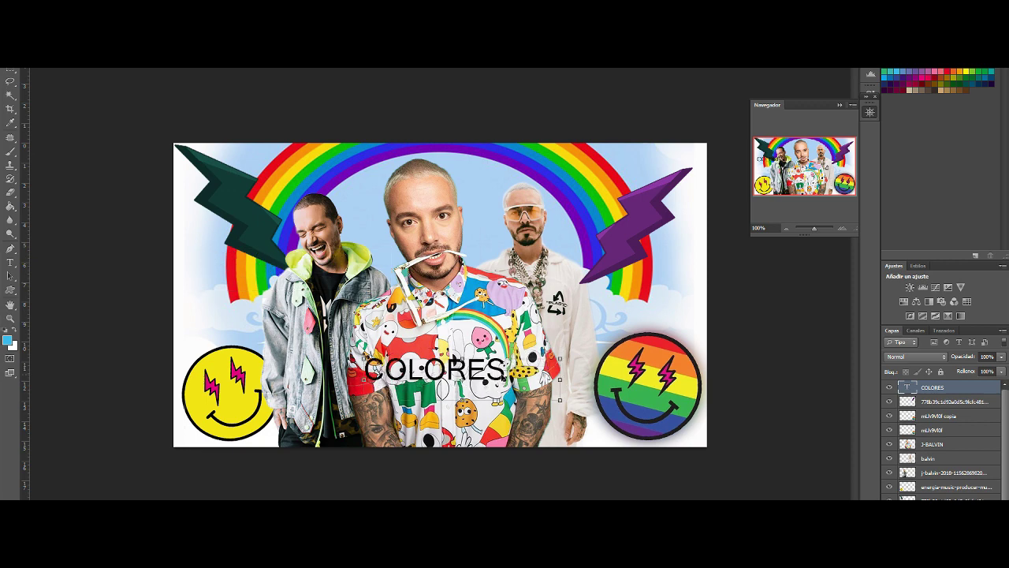
- Change the COLORES text to a heavy graffiti-style font and colour its letter C light blue
double_click(399, 372)
key(Left)
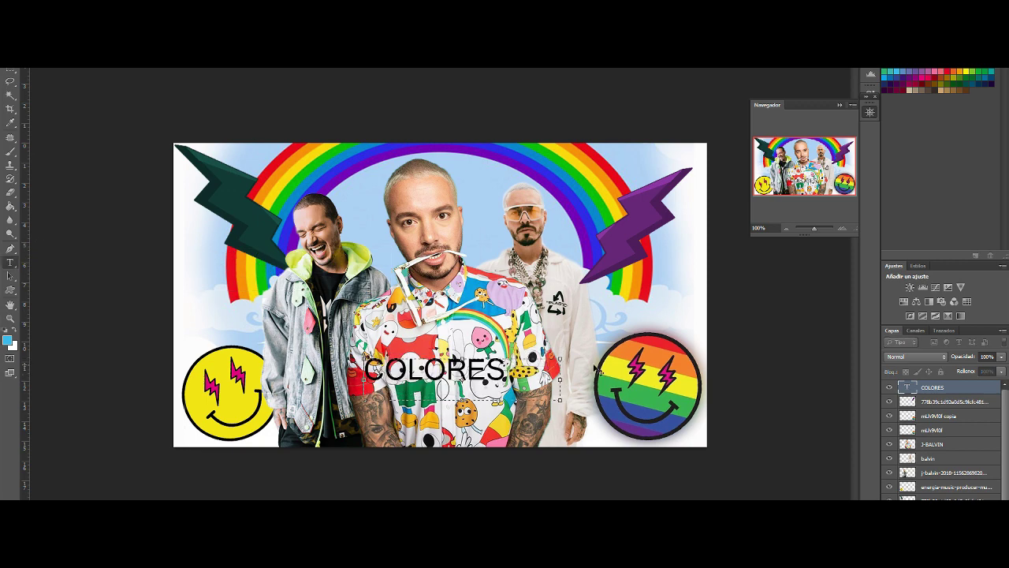
key(ctrl+a)
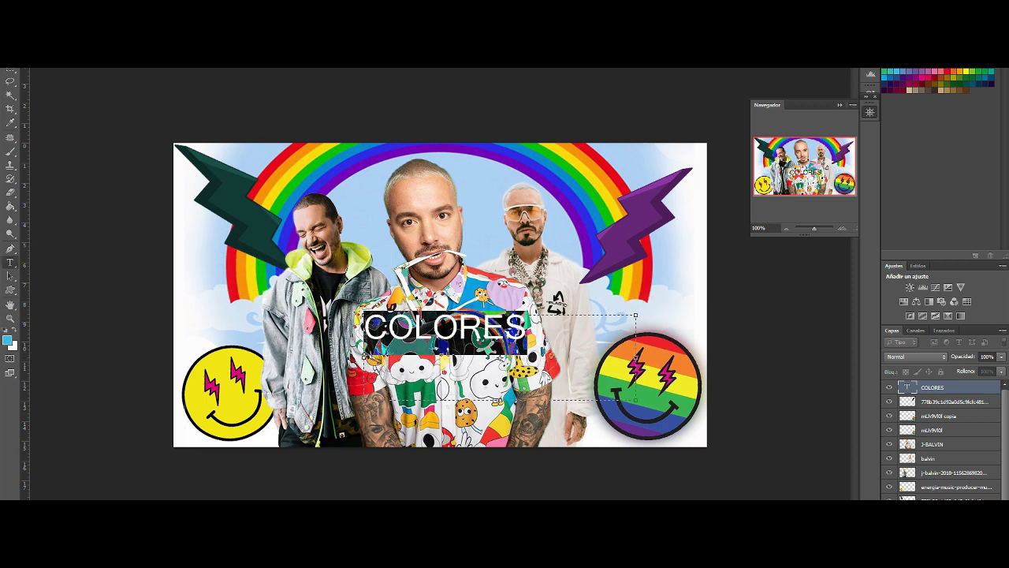
click(193, 63)
scroll(151, 158, down, 2)
click(151, 158)
key(Down)
key(Down)
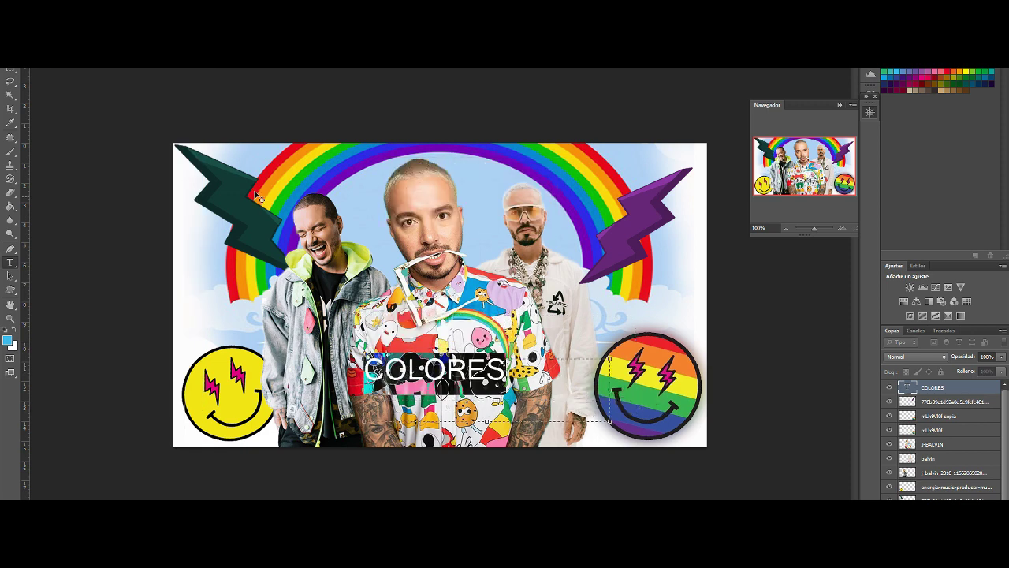
key(Down)
click(193, 63)
scroll(130, 236, down, 3)
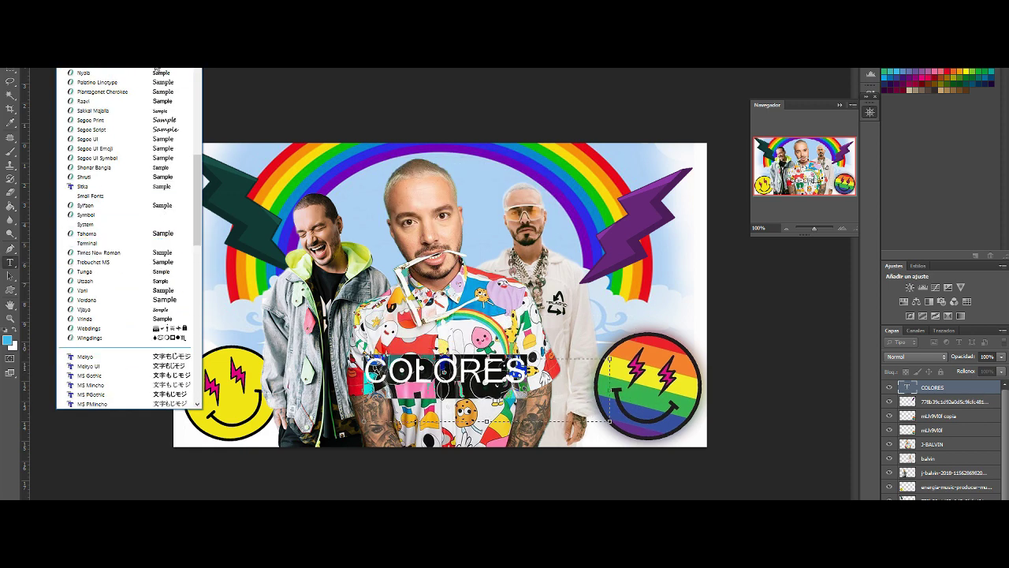
click(118, 192)
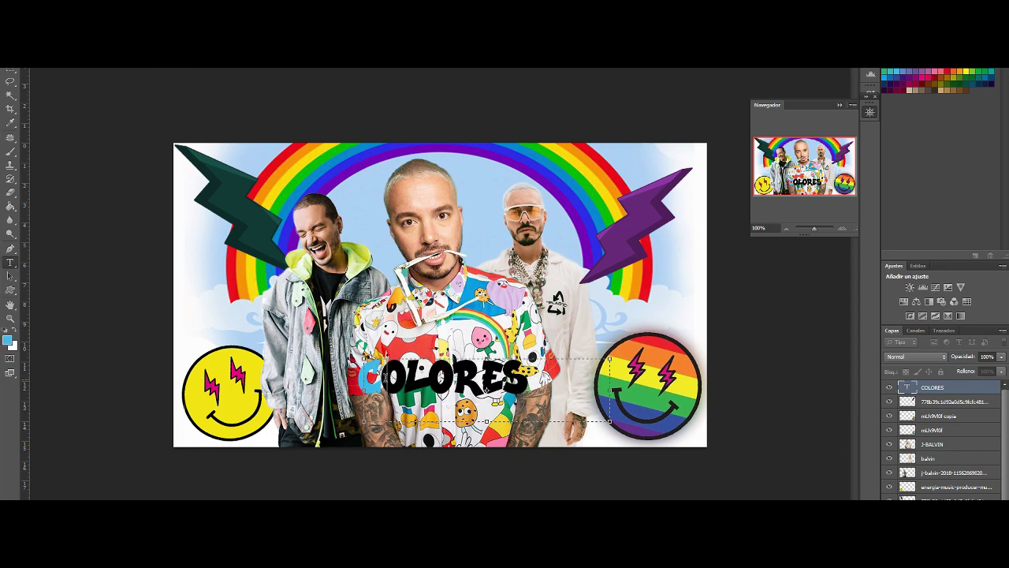
- Colour the first O of COLORES red, the L yellow and the second O green
click(9, 339)
click(889, 187)
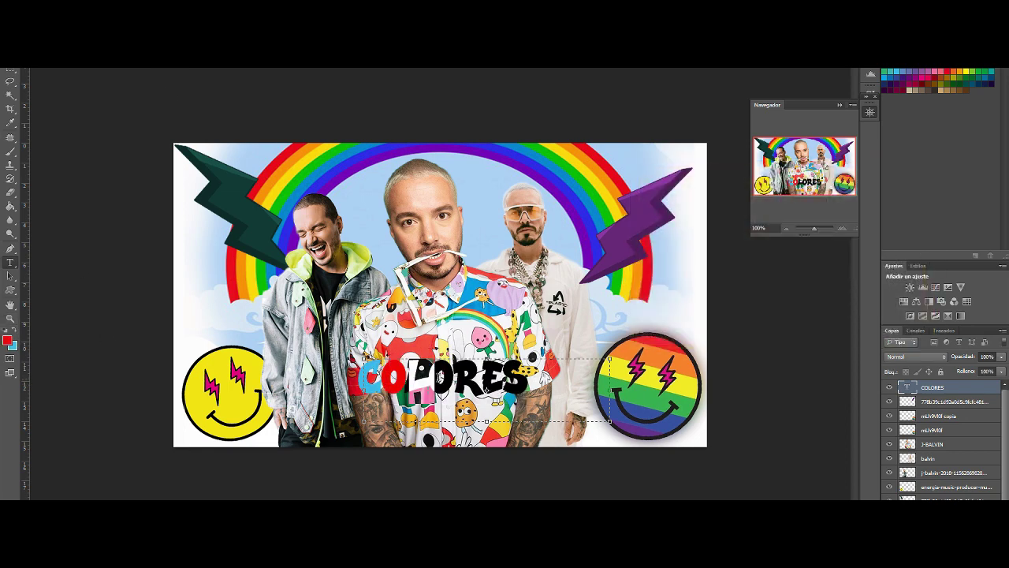
click(9, 338)
click(890, 187)
click(10, 338)
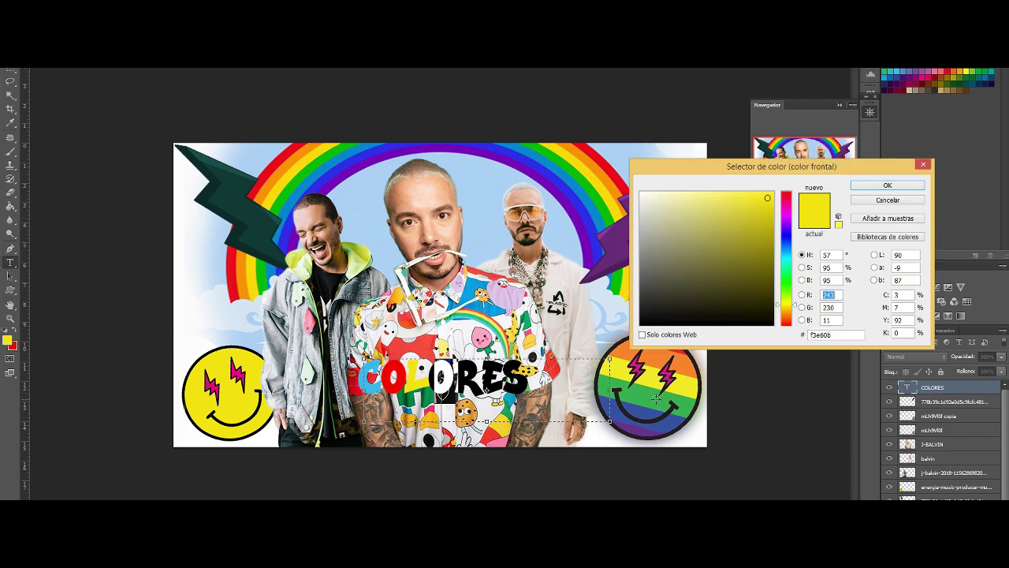
click(777, 289)
click(889, 187)
- Colour the R of COLORES purple, the E magenta and the S orange
click(9, 338)
click(889, 187)
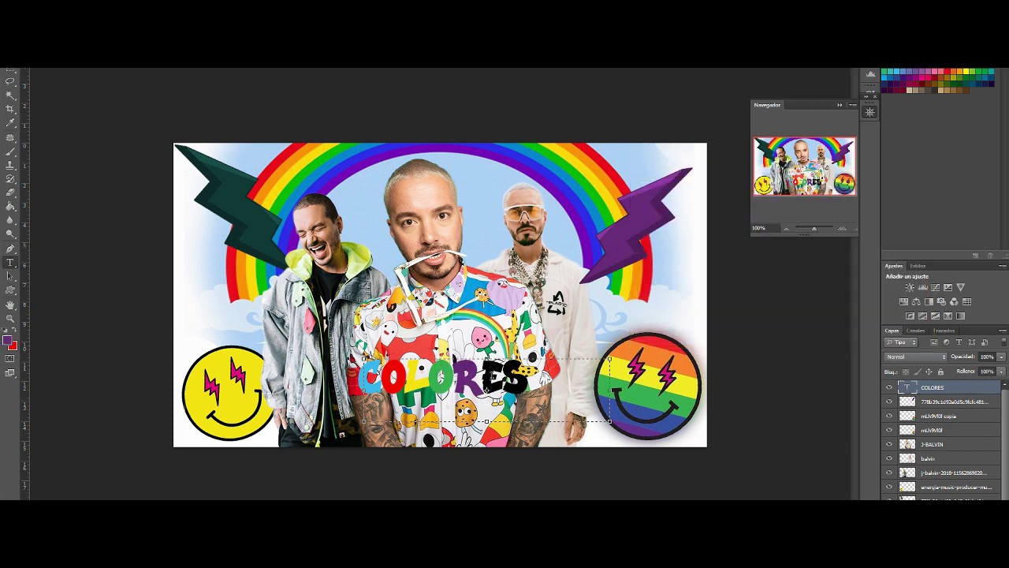
click(9, 340)
click(888, 187)
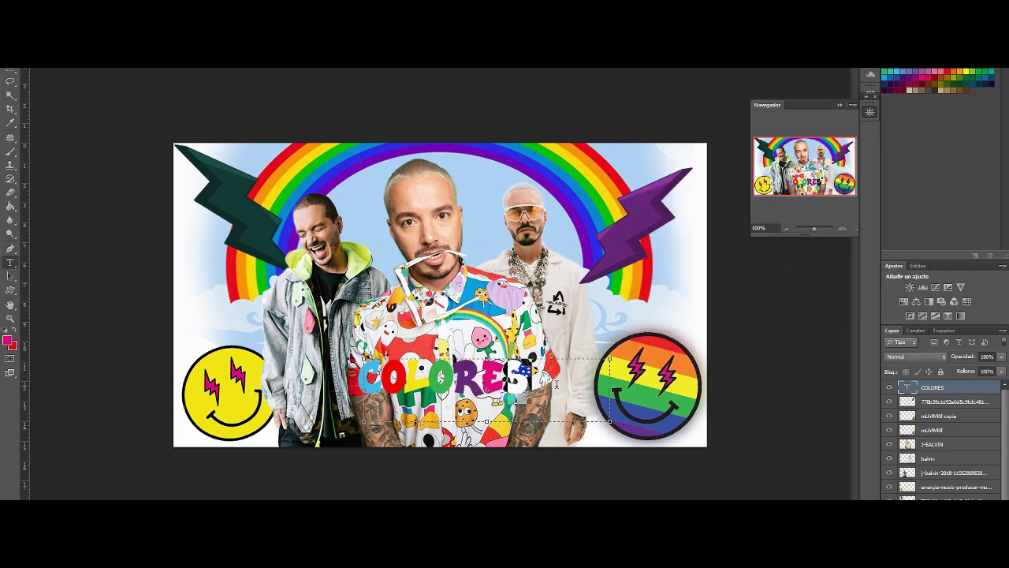
click(9, 340)
click(889, 187)
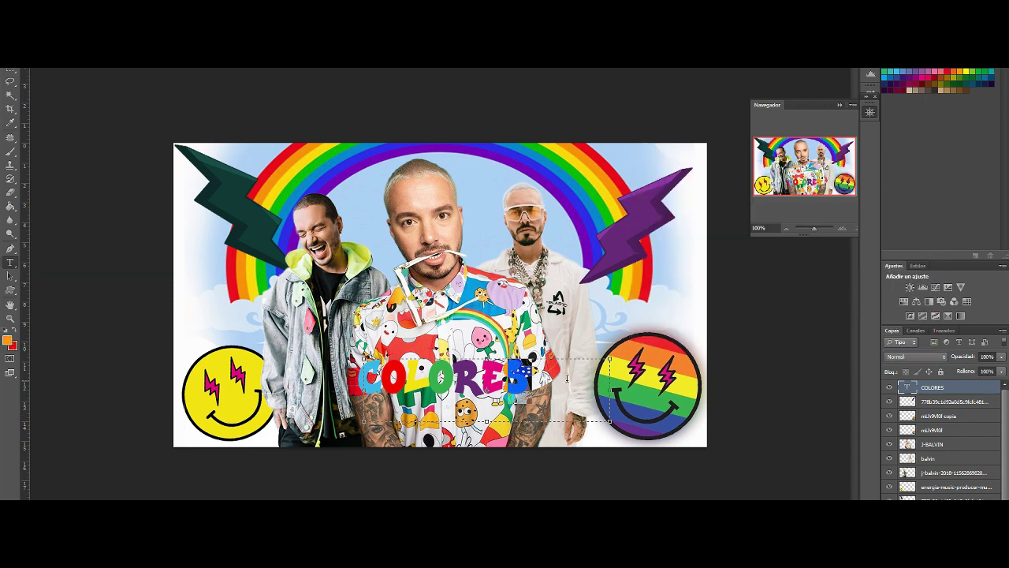
- Enlarge the COLORES text, centre it over the lower part of the patterned shirt and apply the transformation
key(ctrl+t)
drag(544, 385, 566, 385)
key(l)
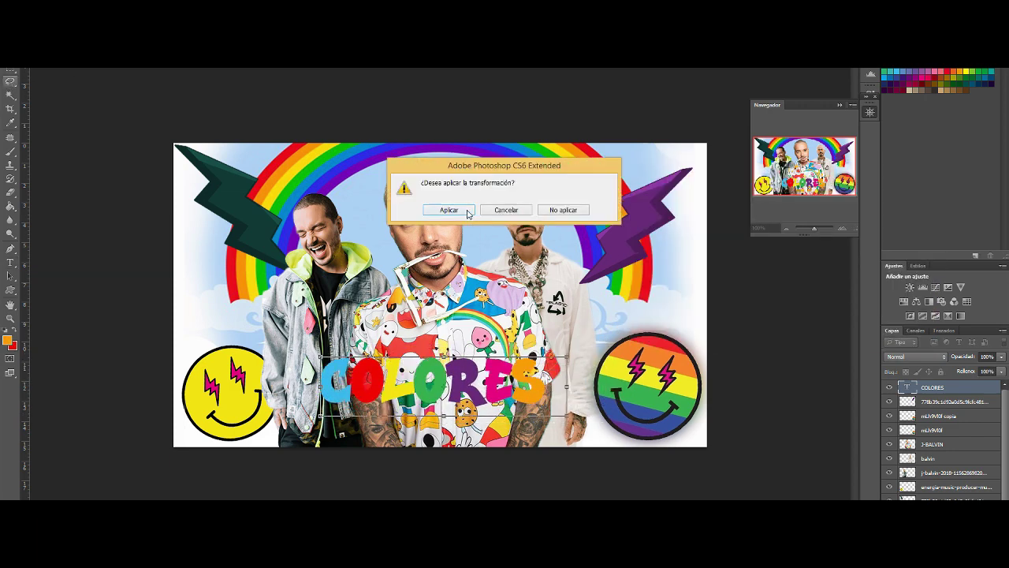
key(Return)
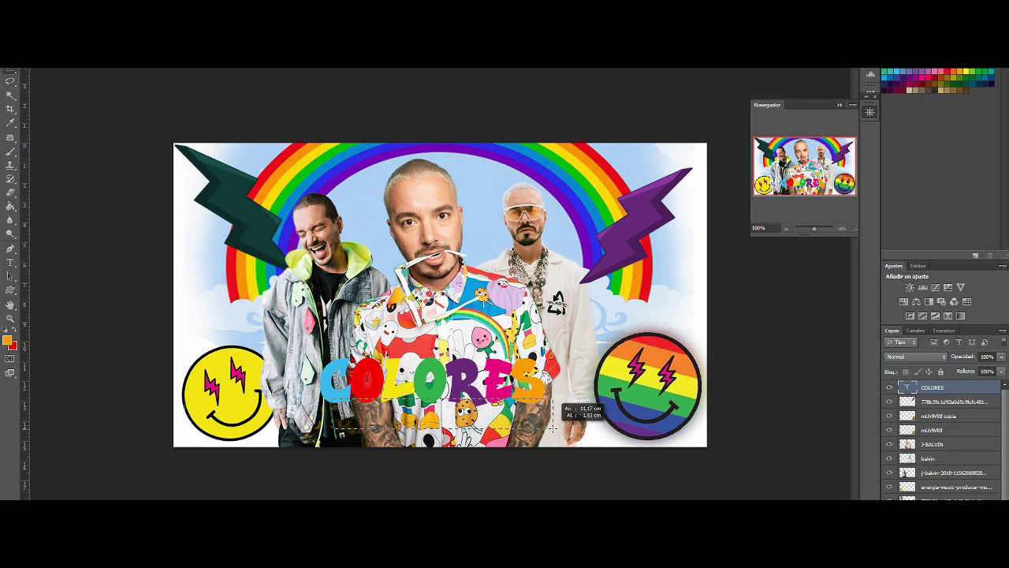
- Fill a rectangular selection of about 11.2 by 1.5 cm just below COLORES with black on a new layer
click(7, 339)
click(655, 335)
key(Return)
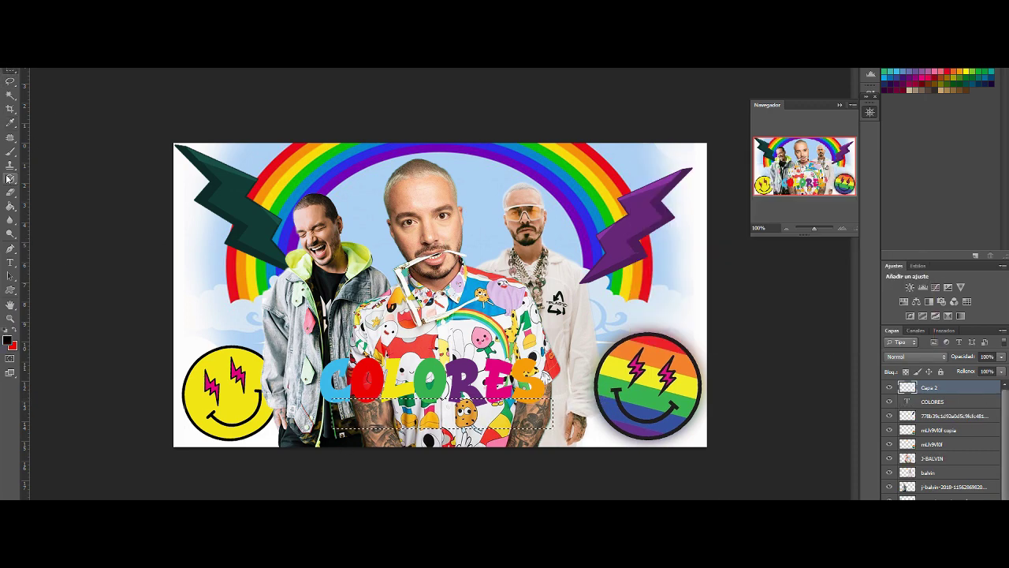
key(alt+BackSpace)
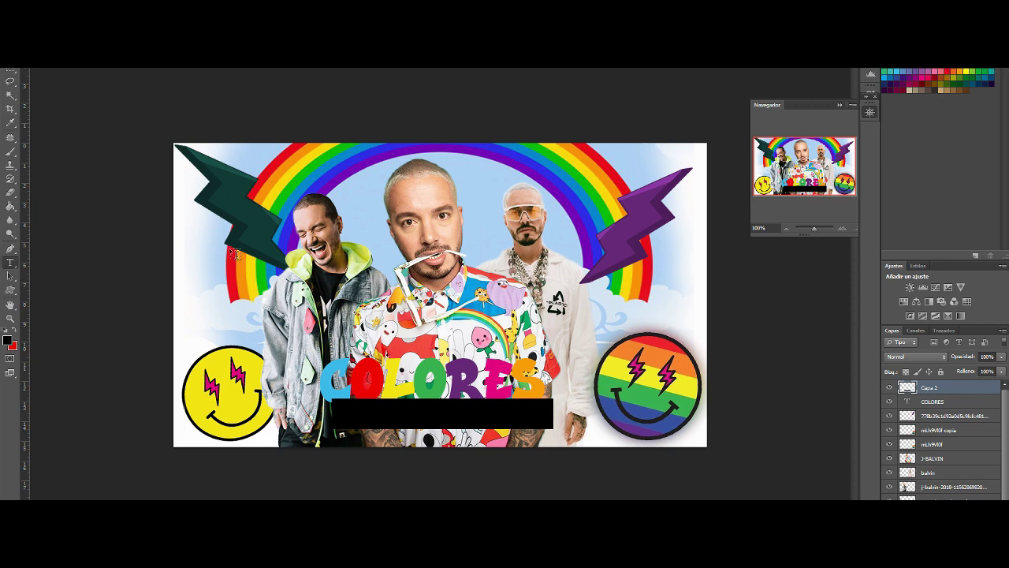
- Add the text THE ALBUM in the same graffiti-style font and colour it yellow
drag(486, 316, 207, 250)
key(ctrl+a)
click(7, 340)
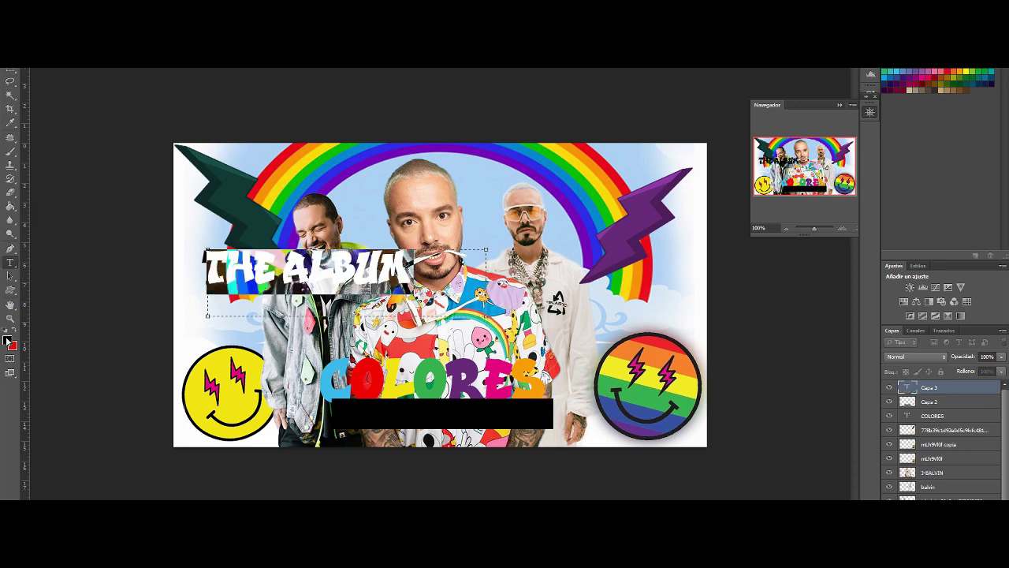
key(Return)
- Move THE ALBUM onto the black bar and shrink it to fit centred inside the bar
click(9, 79)
drag(390, 273, 512, 419)
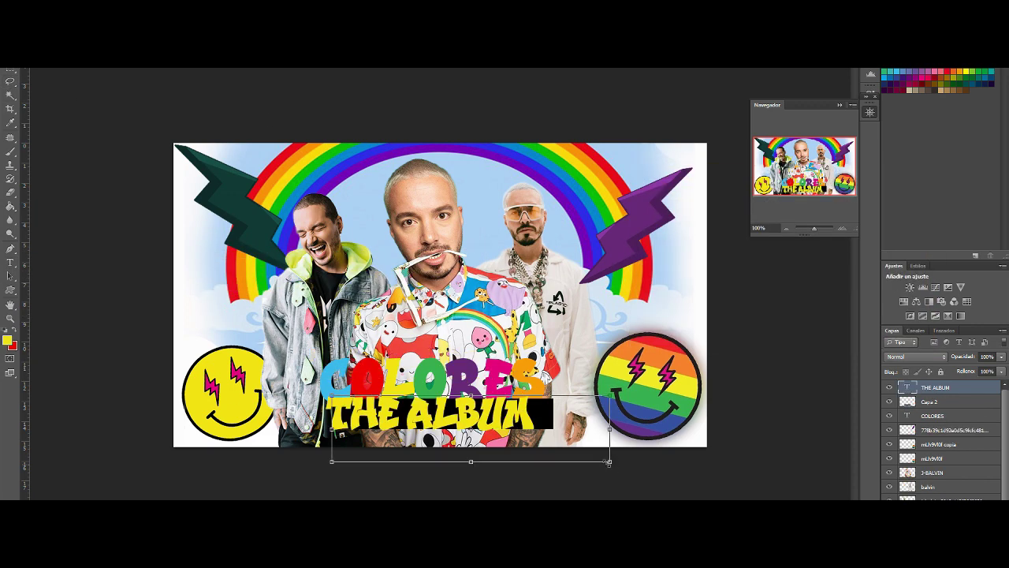
drag(608, 462, 552, 449)
drag(479, 417, 505, 419)
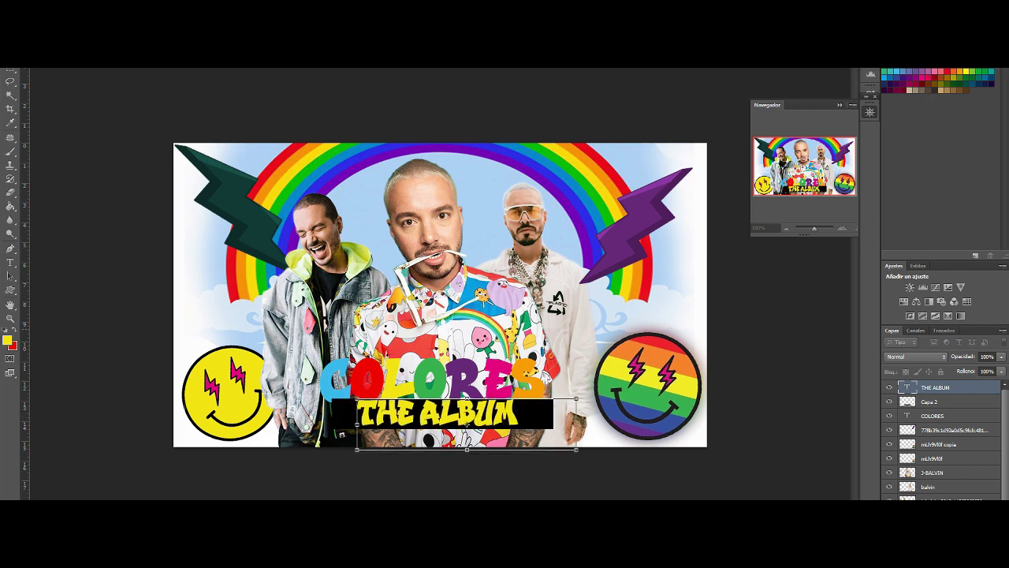
click(10, 81)
- Duplicate the COLORES text layer and rasterize the copy
click(951, 415)
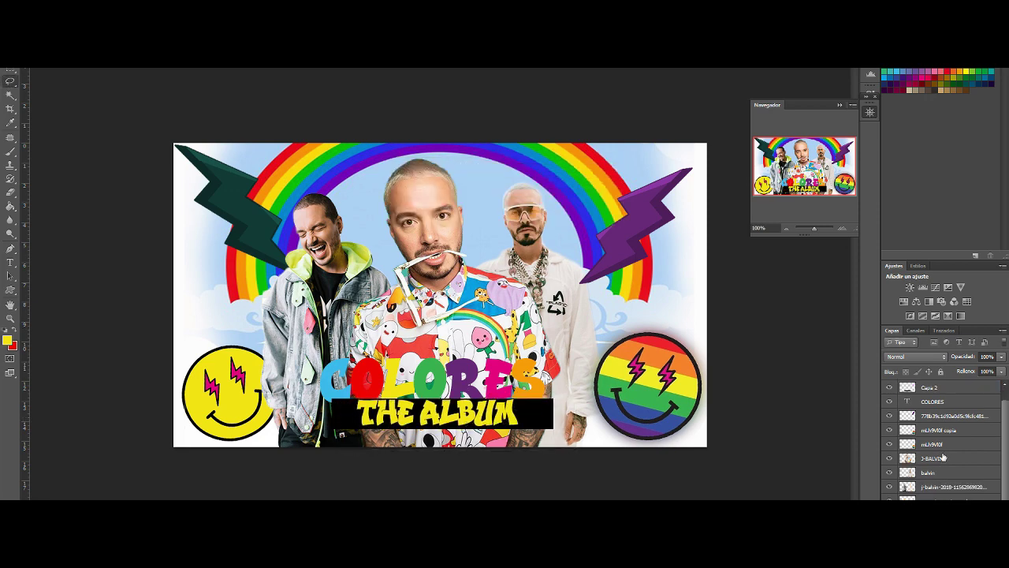
key(ctrl+j)
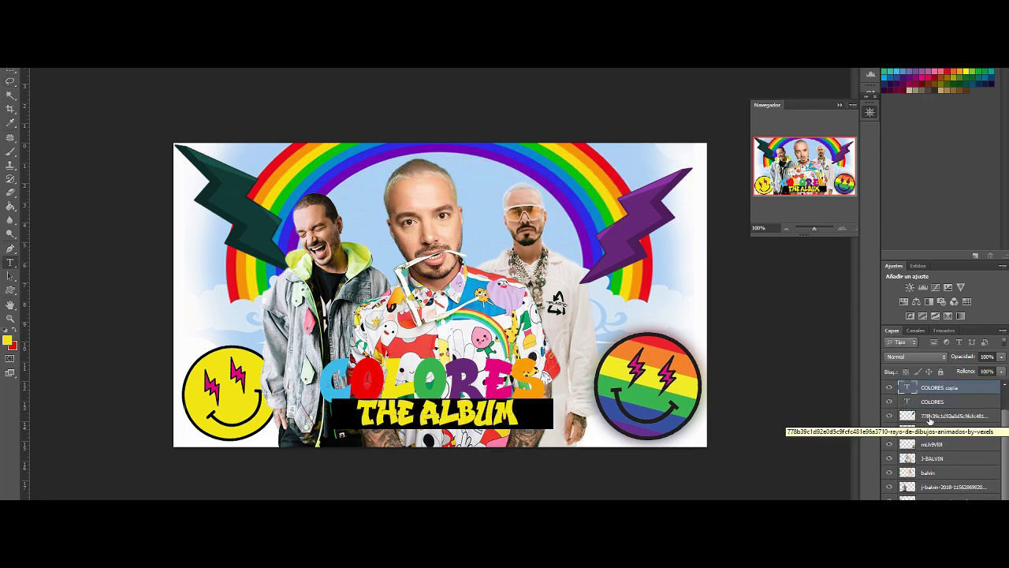
key(alt+s)
key(ctrl+f)
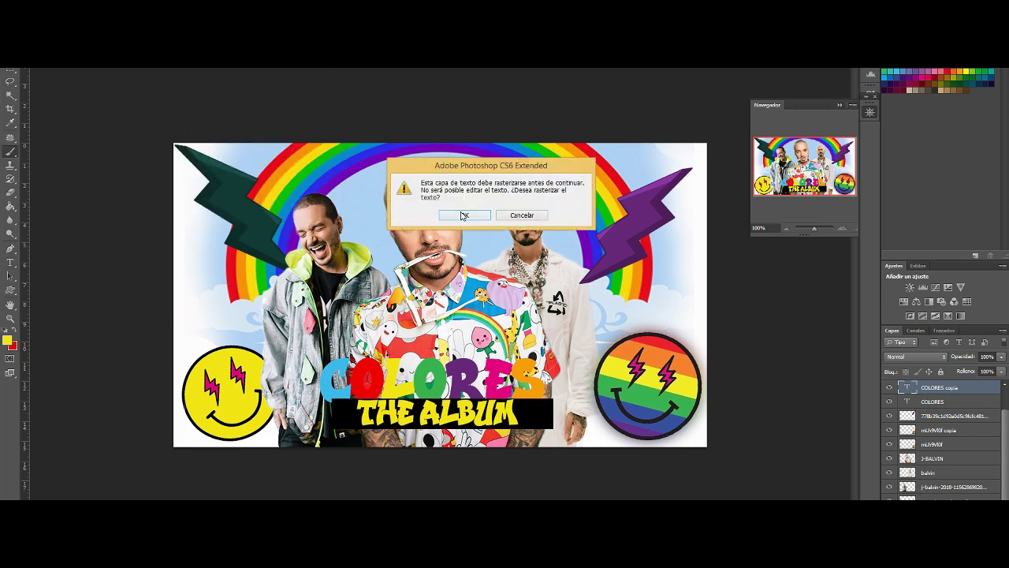
key(Return)
- Apply Motion Blur at angle 0 and distance 240 pixels to the COLORES copy, and move the original COLORES layer above it
key(alt+t)
mouse_move(315, 113)
click(422, 188)
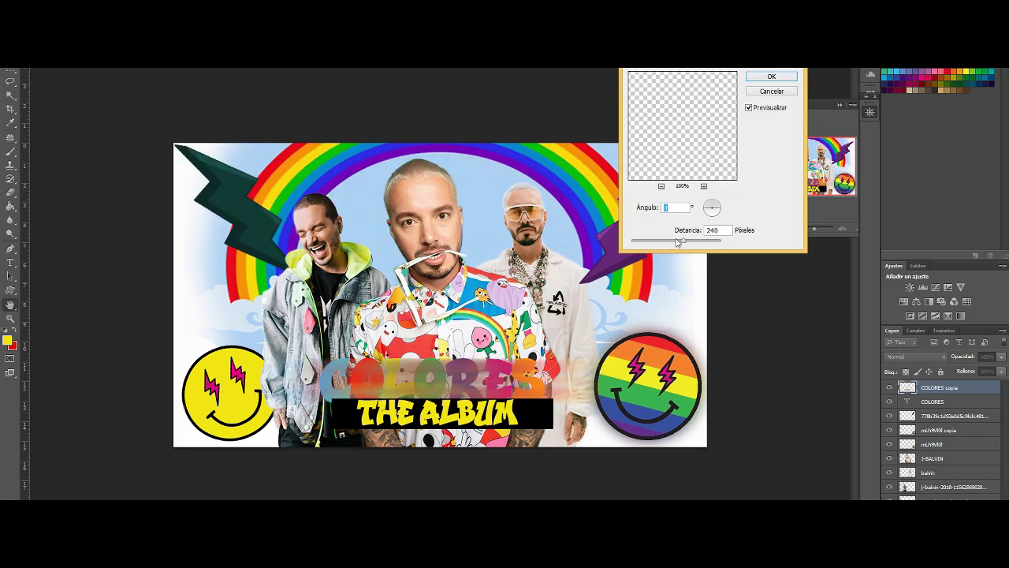
click(771, 75)
drag(933, 401, 914, 386)
- Give the COLORES text a 1 px outside stroke with a linear gradient fill
double_click(934, 387)
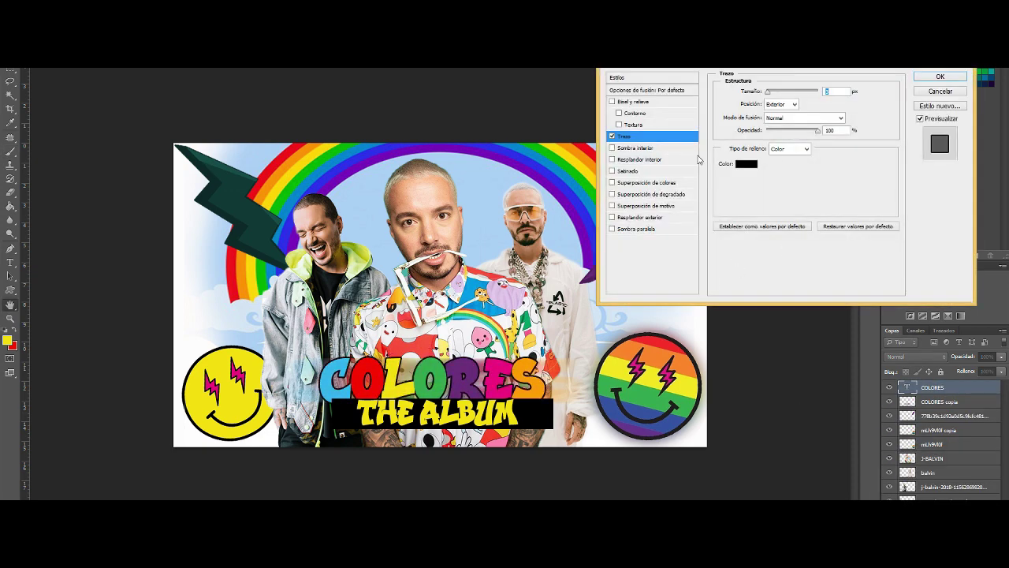
click(642, 194)
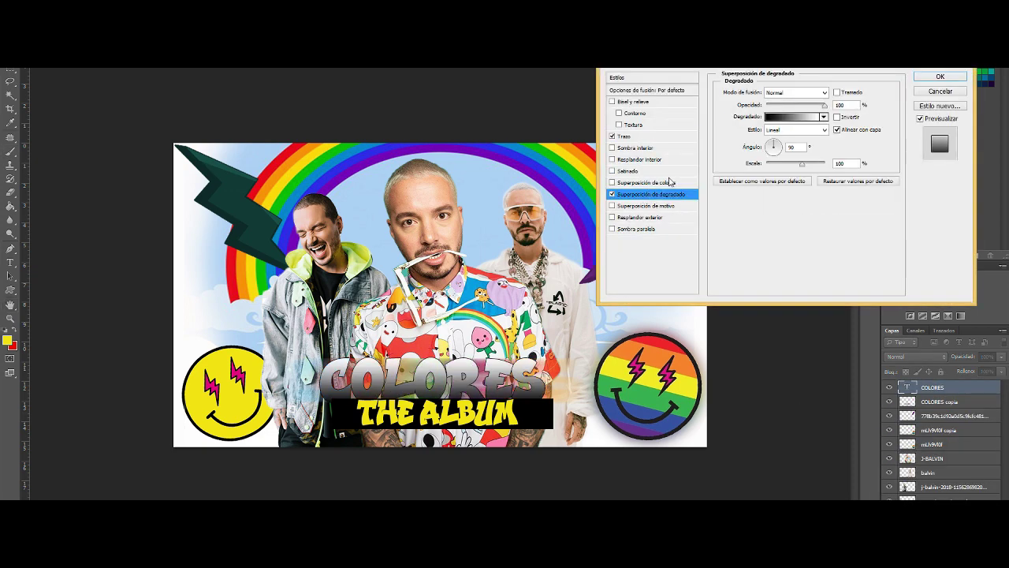
click(632, 136)
click(789, 148)
click(789, 161)
click(764, 164)
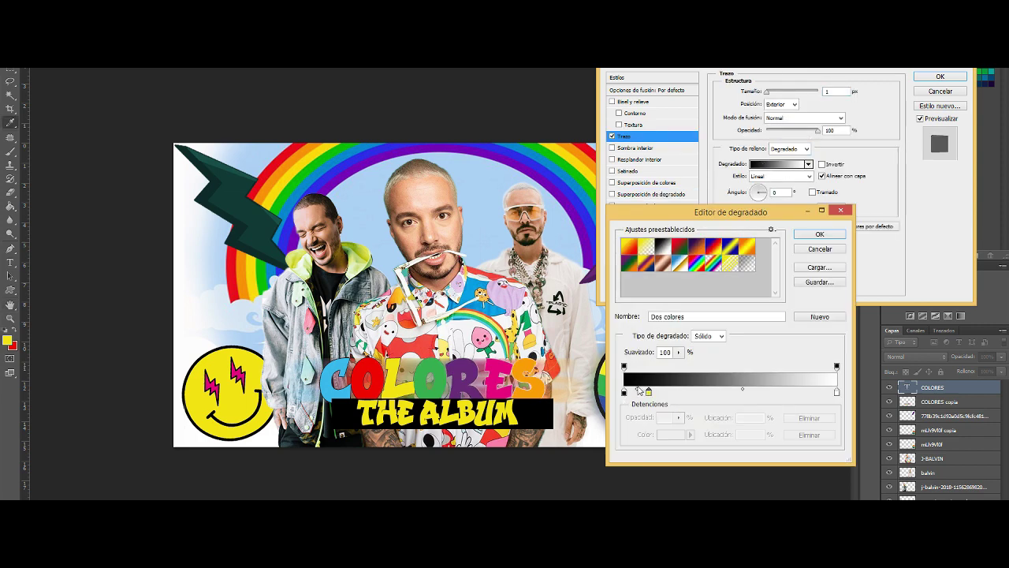
- Set the stroke gradient to white at both ends with a yellow stop at 50% and apply the layer style
click(639, 392)
double_click(625, 392)
click(890, 192)
click(729, 392)
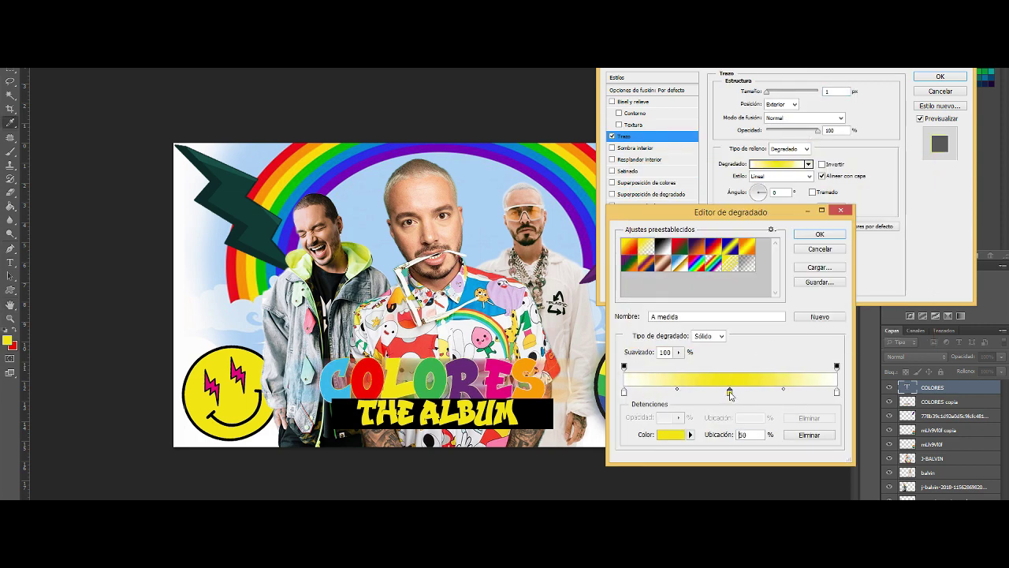
click(820, 234)
click(939, 77)
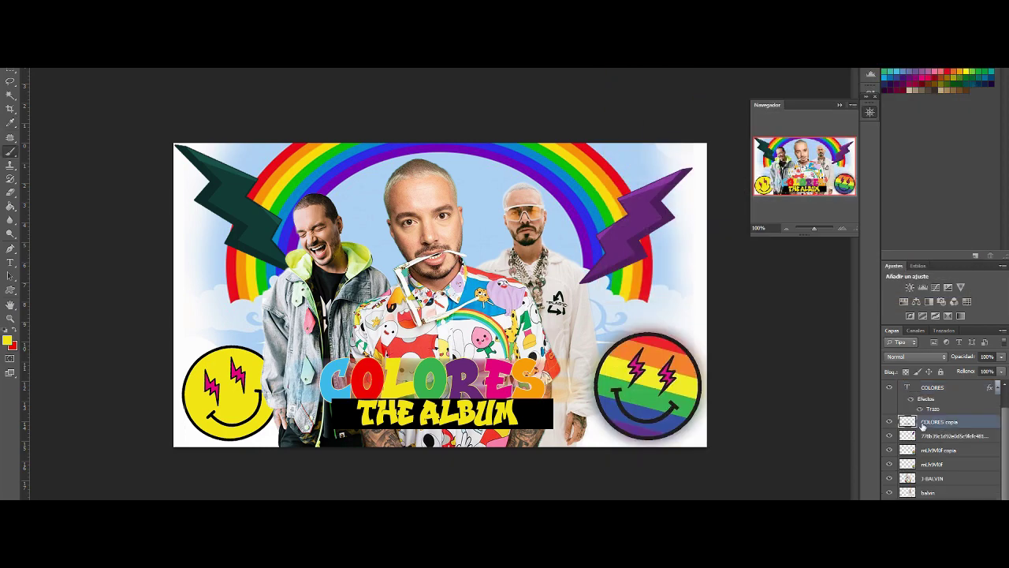
click(938, 449)
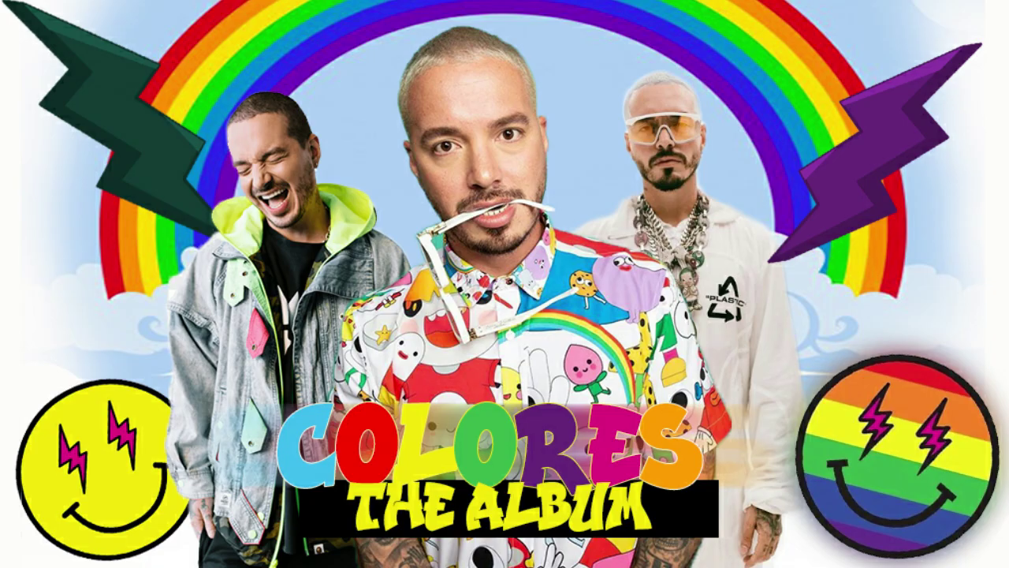